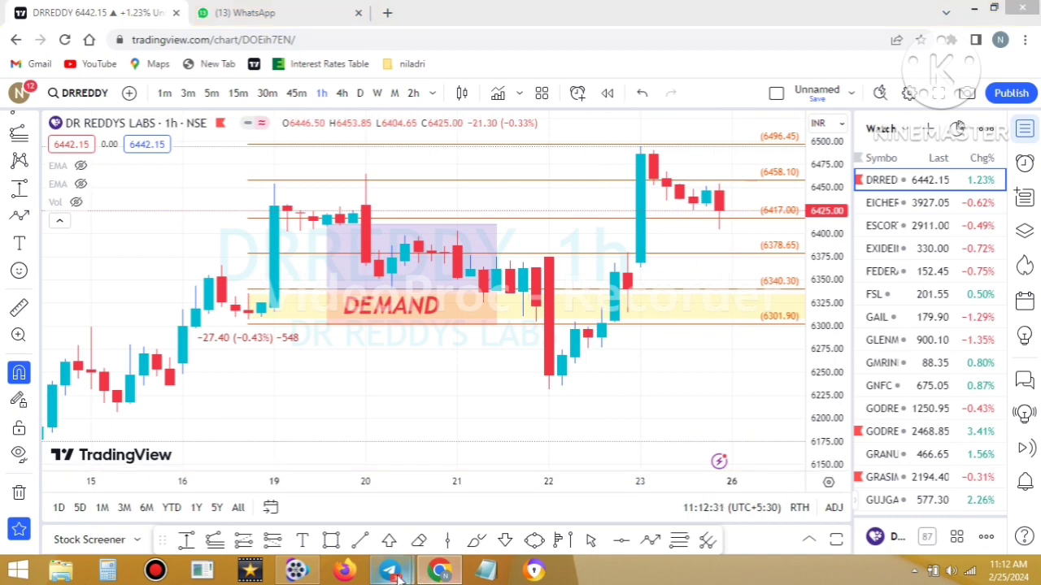
Step: Scroll the Telegram channel back to the LAL PATH LAB post and enlarge its DEMAND 4H chart
click(336, 512)
scroll(626, 390, down, 3)
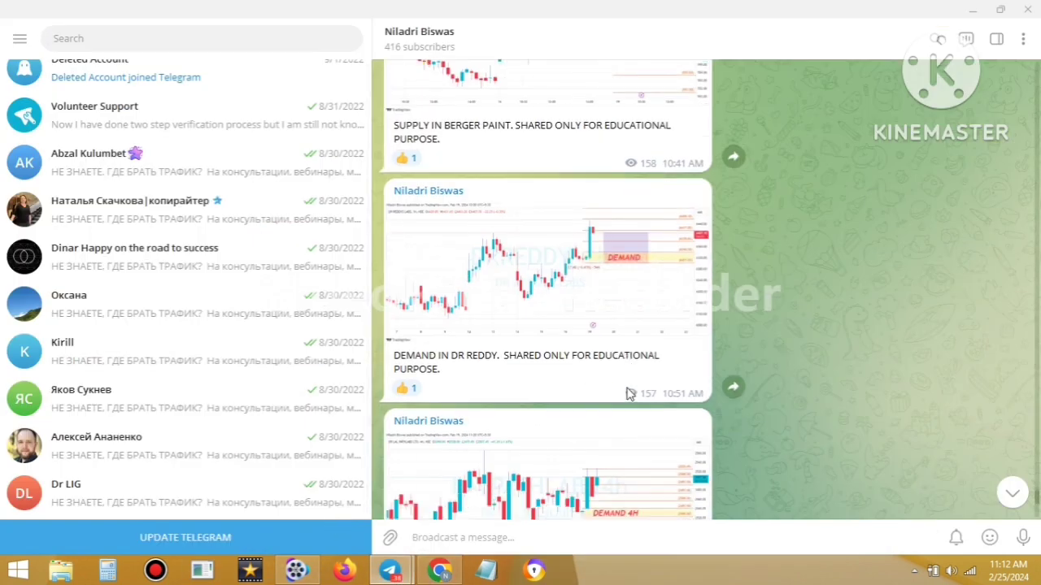
scroll(820, 437, down, 3)
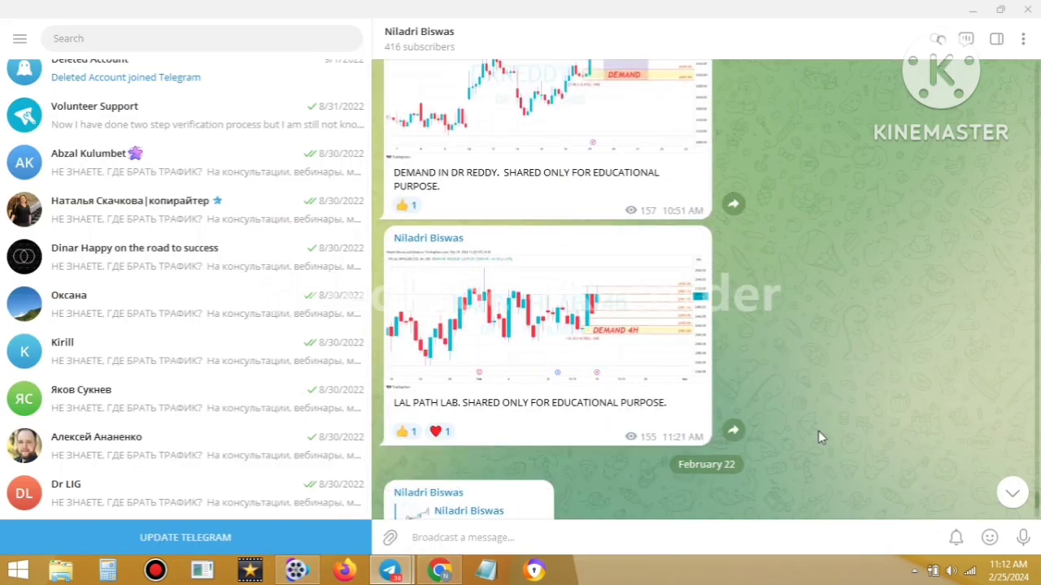
scroll(796, 433, down, 5)
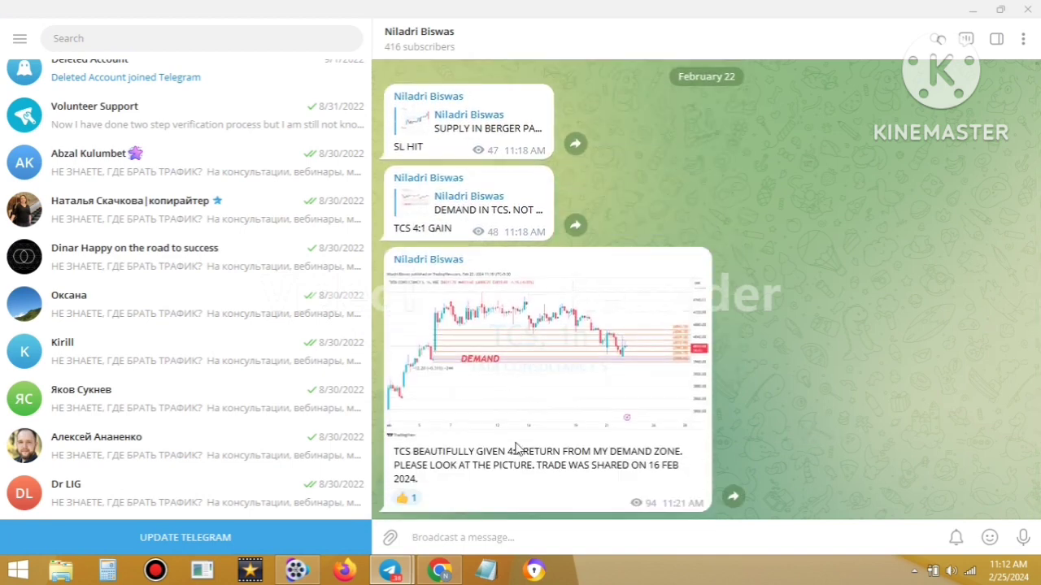
scroll(652, 371, up, 4)
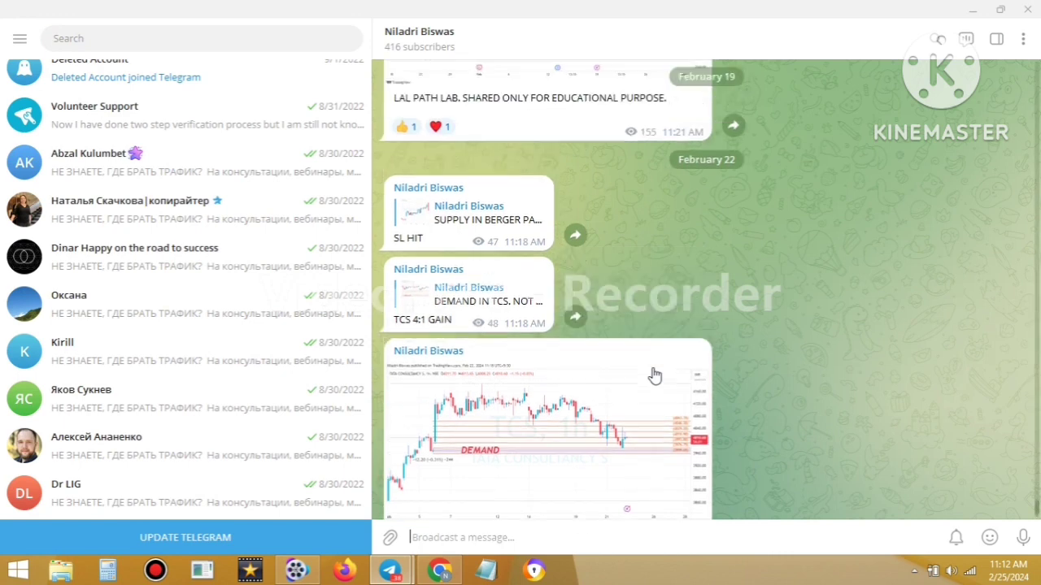
scroll(621, 370, up, 2)
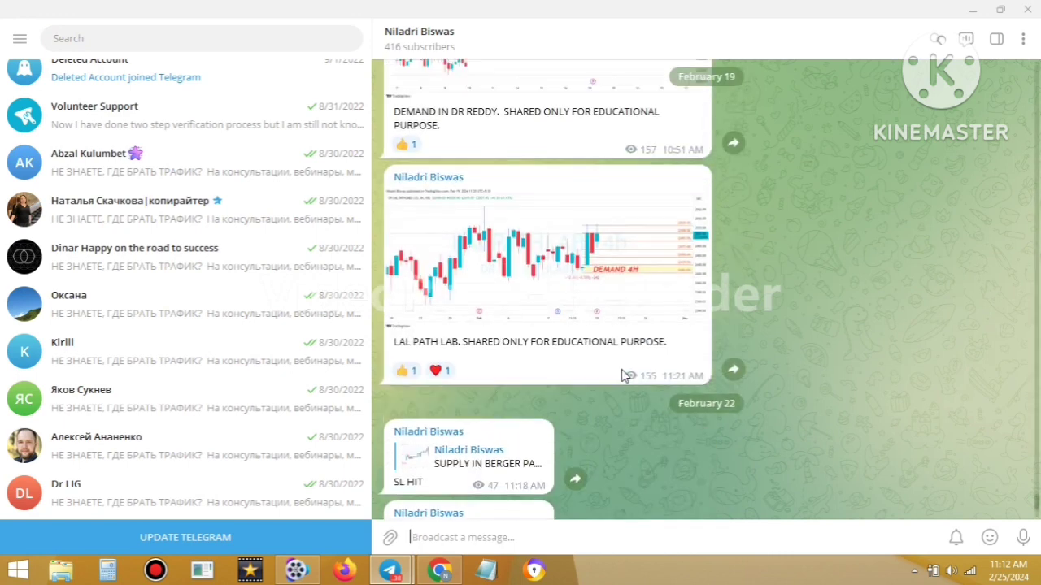
click(550, 288)
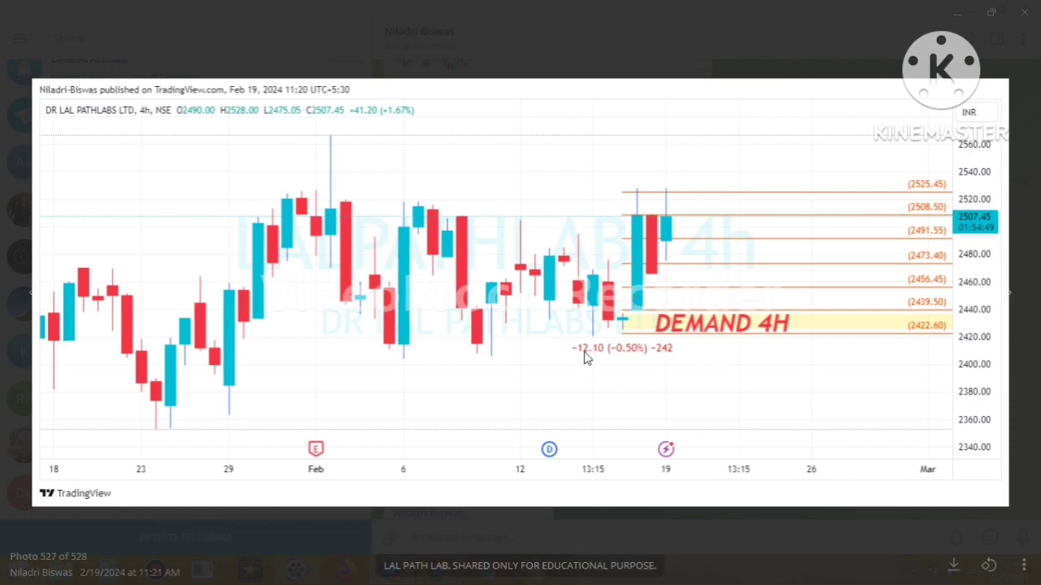
click(1025, 12)
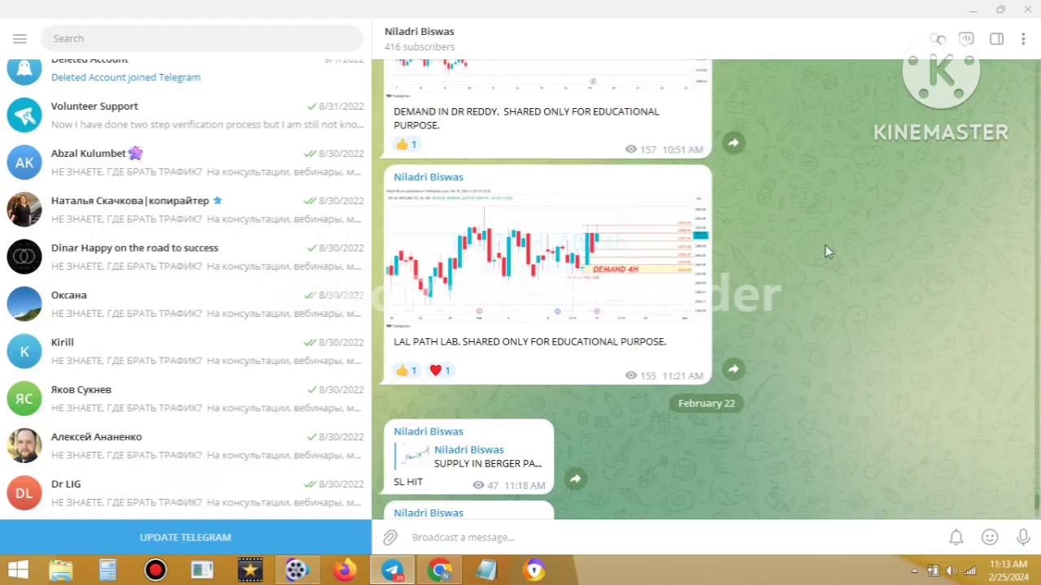
Step: Return to the DR REDDY chart, zoom out, and search for the LAL PATH symbol
click(440, 570)
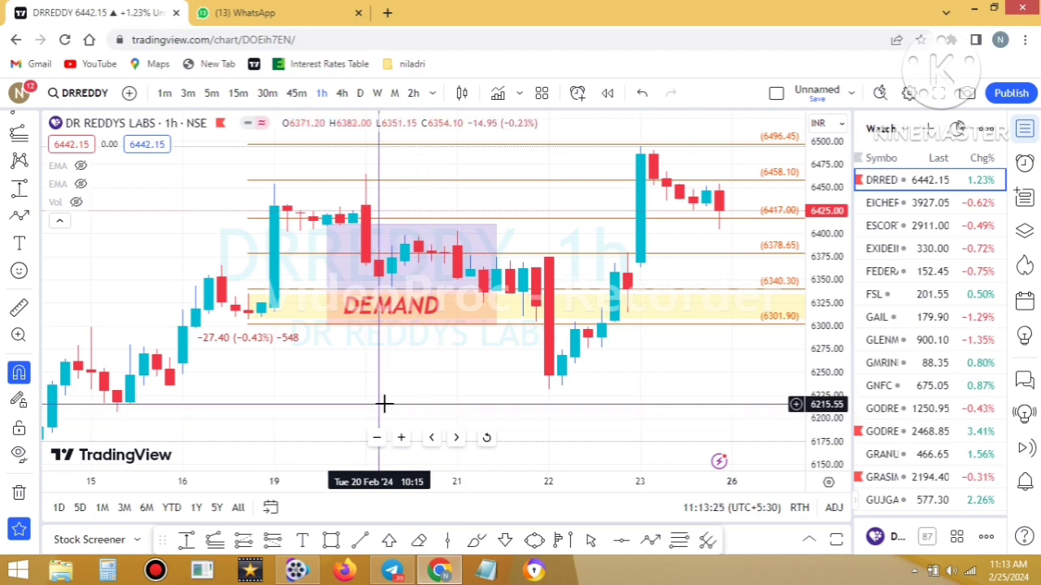
scroll(390, 403, down, 2)
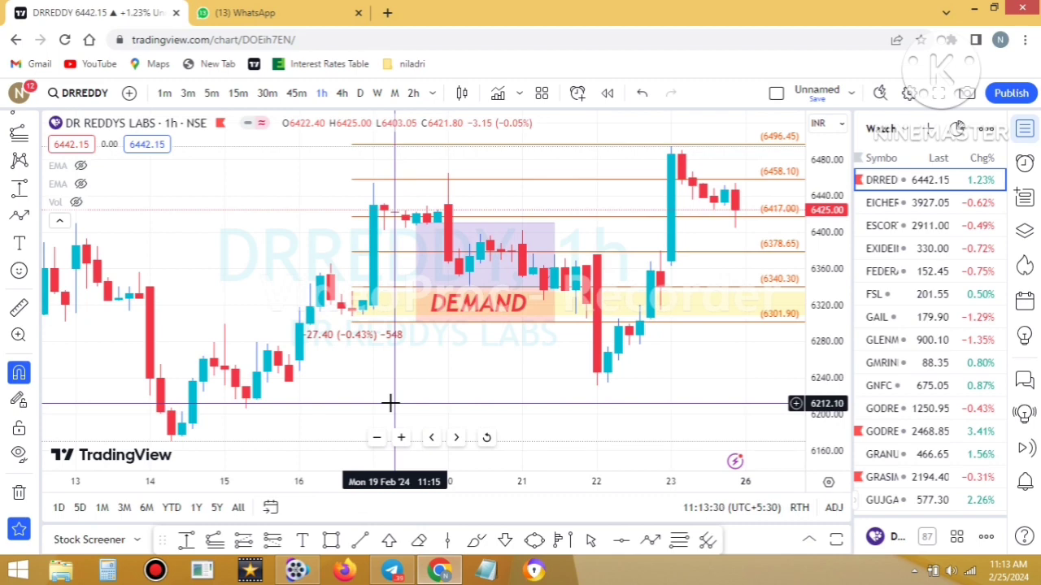
text(LAL)
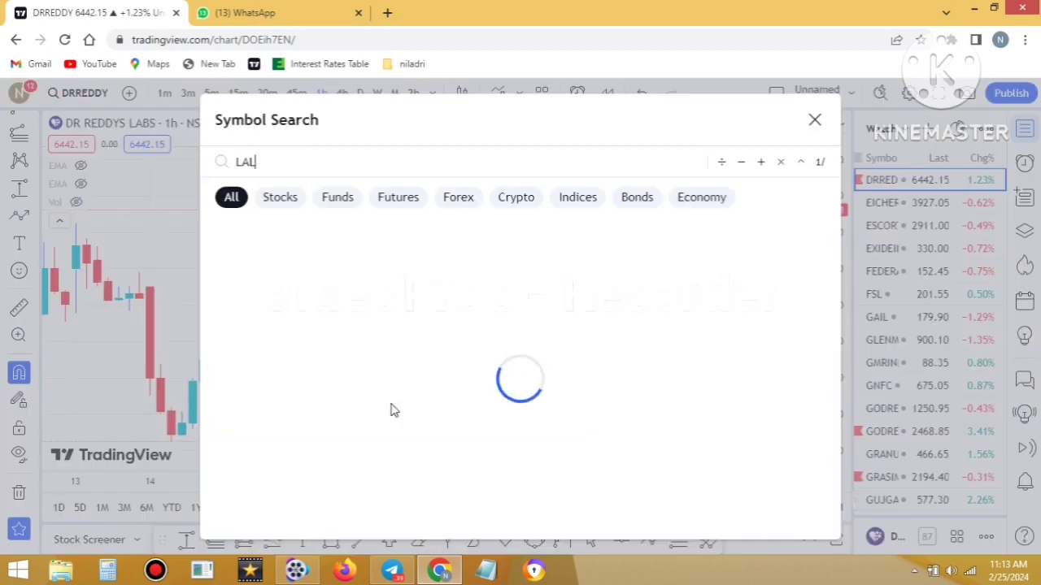
text( PATH)
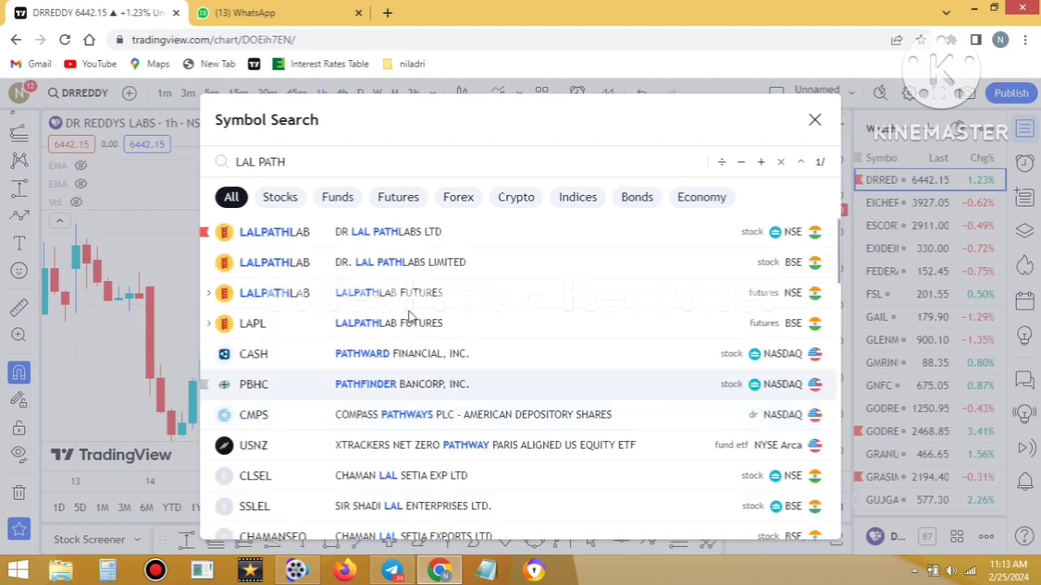
Step: Load the LALPATHLAB NSE stock from the Symbol Search results
click(419, 235)
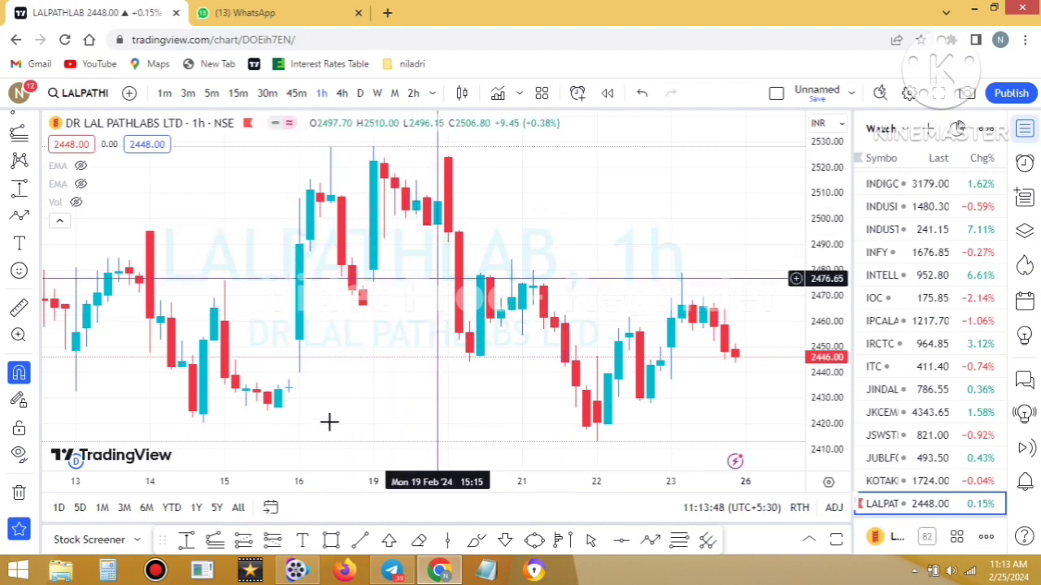
Step: Put DR LAL PATHLABS on 4-hour candles, zoomed in on the 2422.60–2439.50 DEMAND zone
click(343, 96)
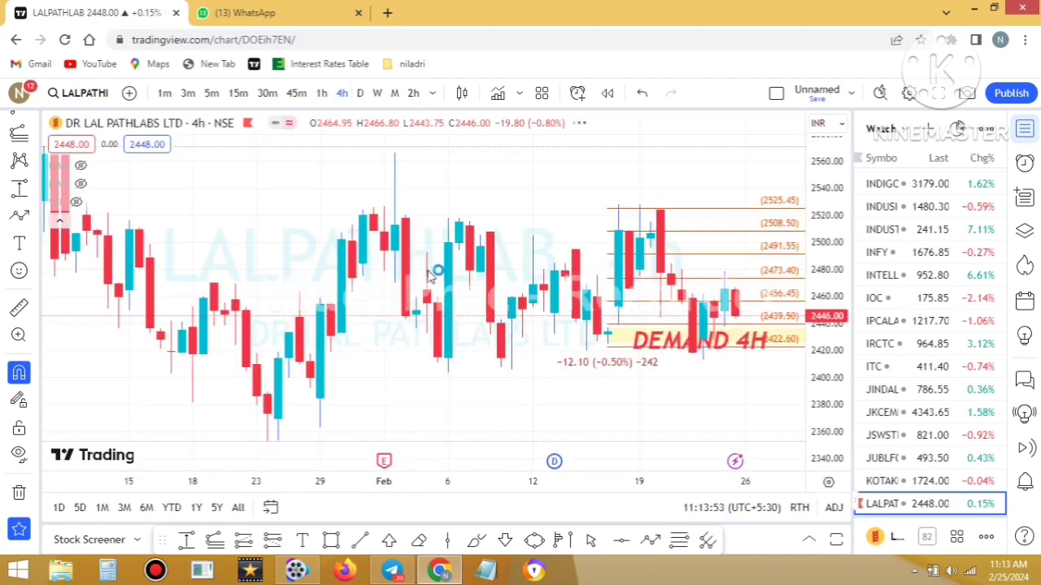
scroll(486, 301, up, 5)
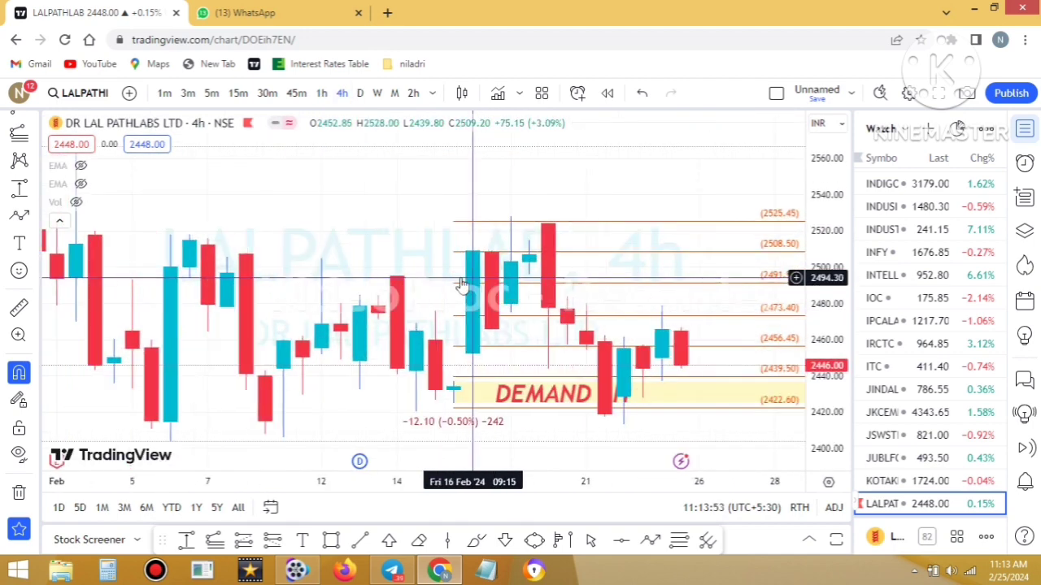
scroll(439, 250, up, 3)
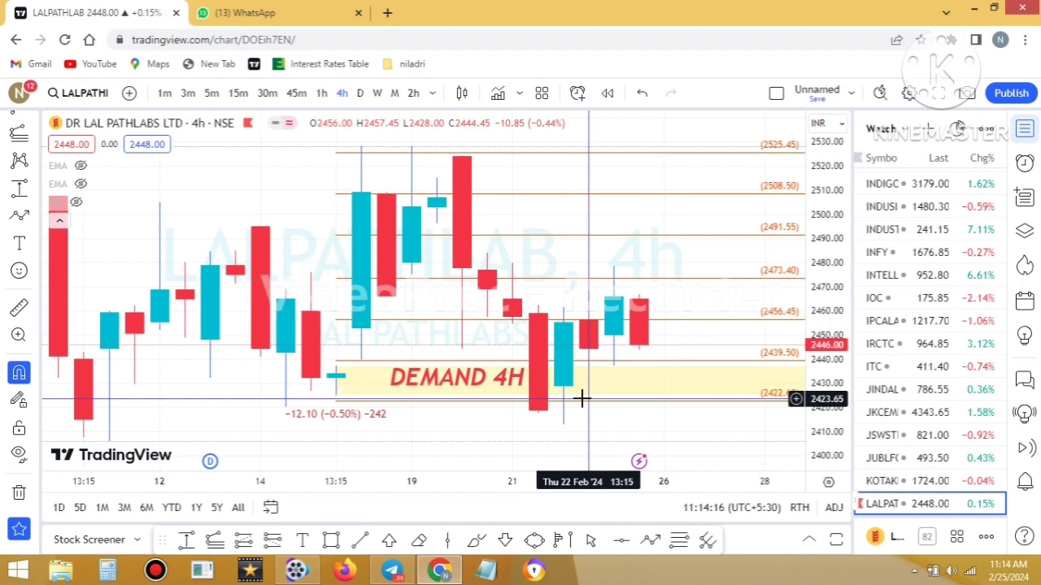
click(393, 573)
click(396, 576)
click(396, 576)
scroll(535, 366, up, 3)
scroll(535, 366, up, 3)
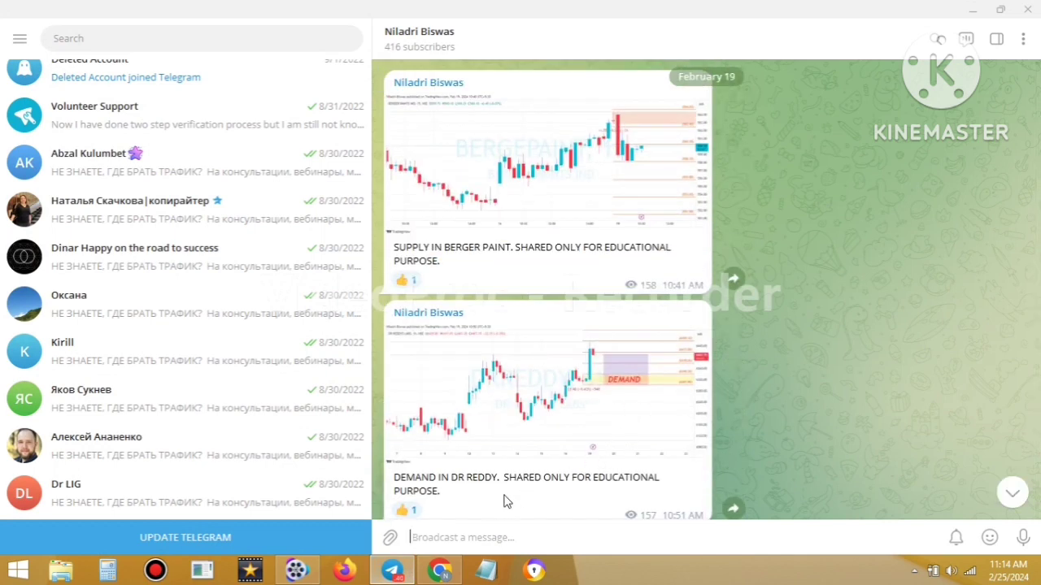
click(584, 425)
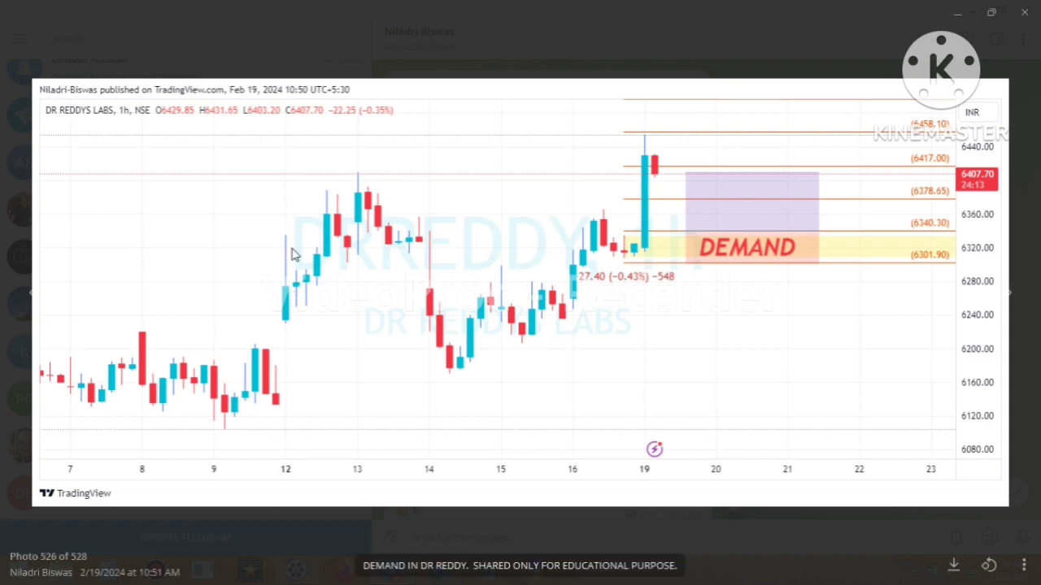
click(1029, 13)
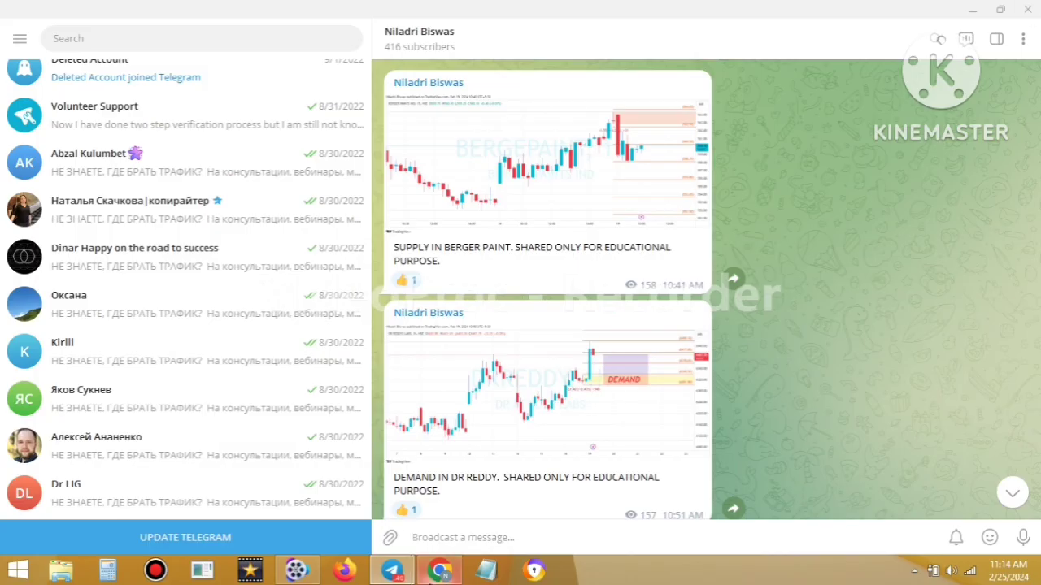
click(440, 571)
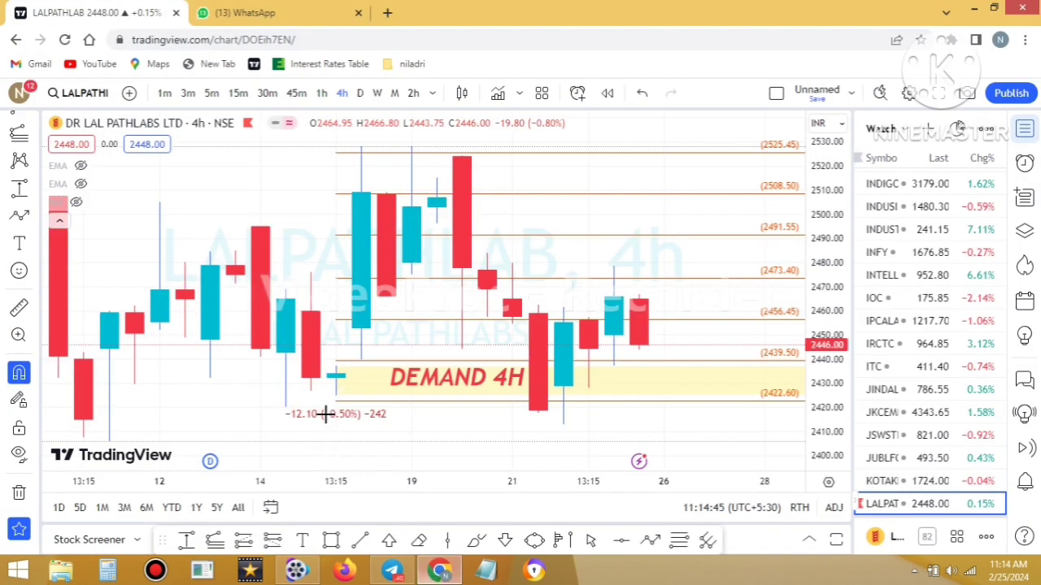
Step: Switch the 4-hour chart to DRREDDY on NSE via a DR RED search and zoom out
scroll(372, 379, down, 1)
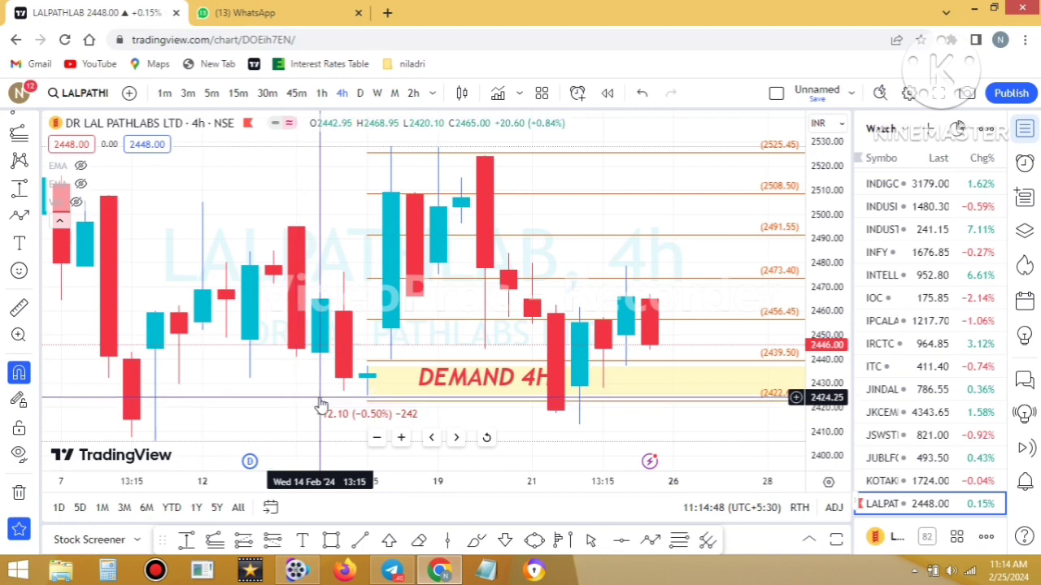
text(DR )
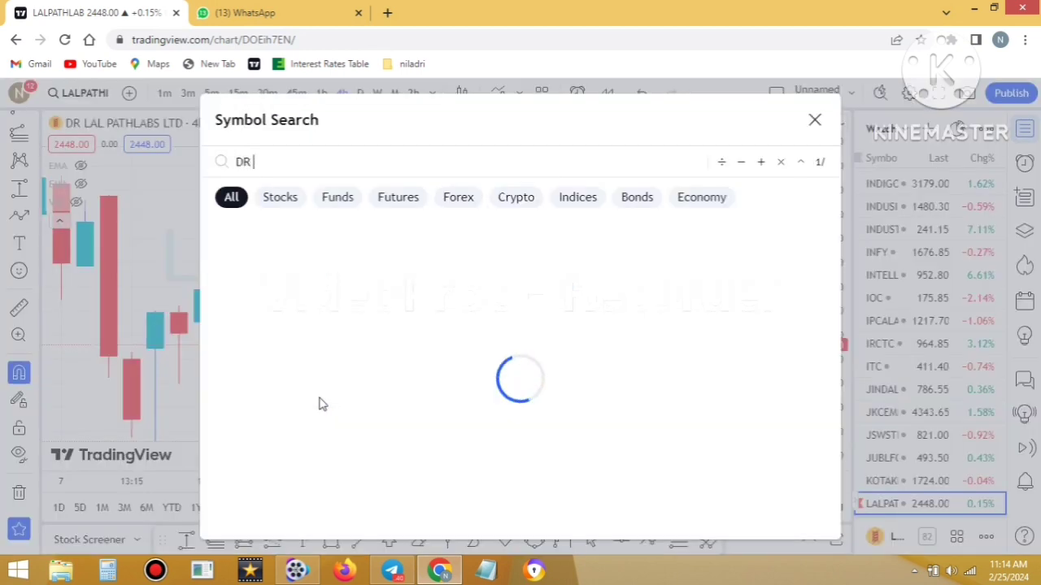
text(RED)
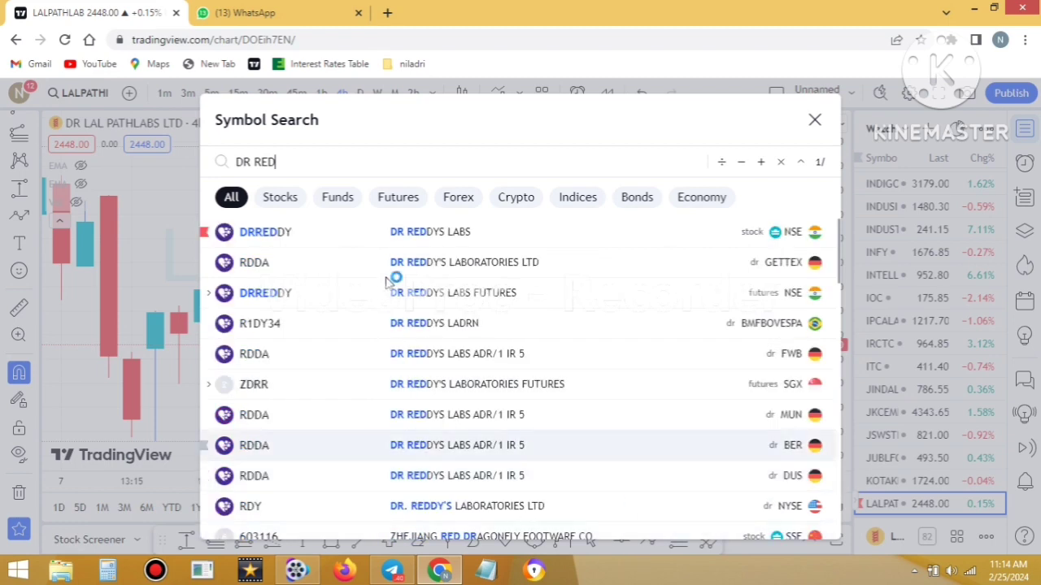
click(416, 236)
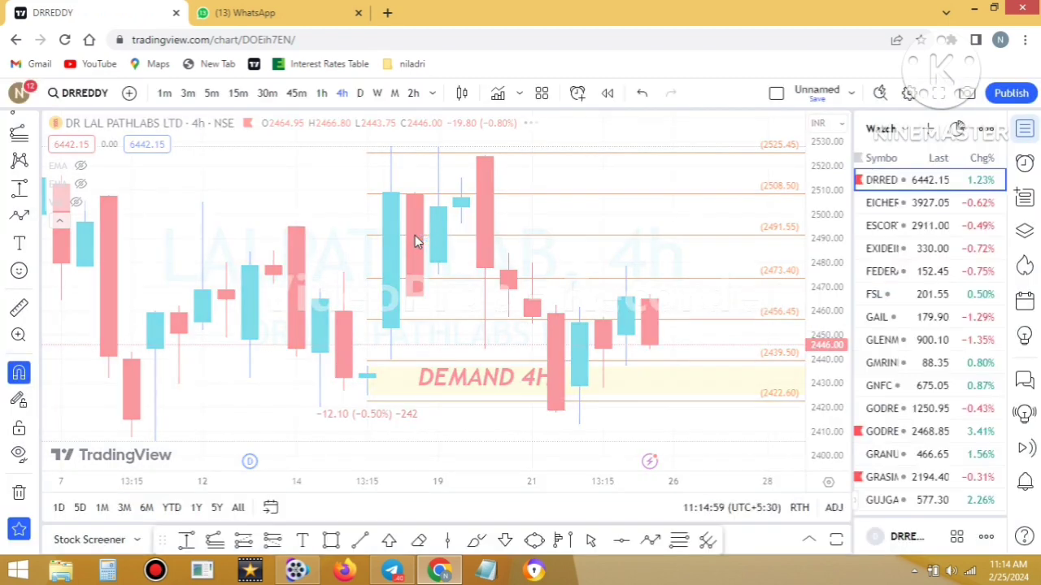
scroll(418, 234, down, 4)
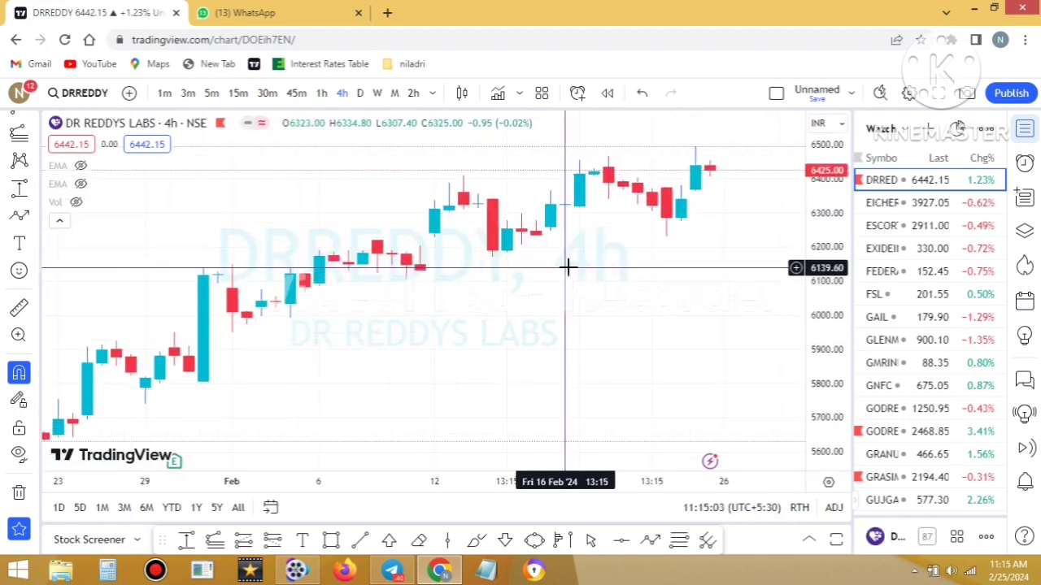
click(395, 572)
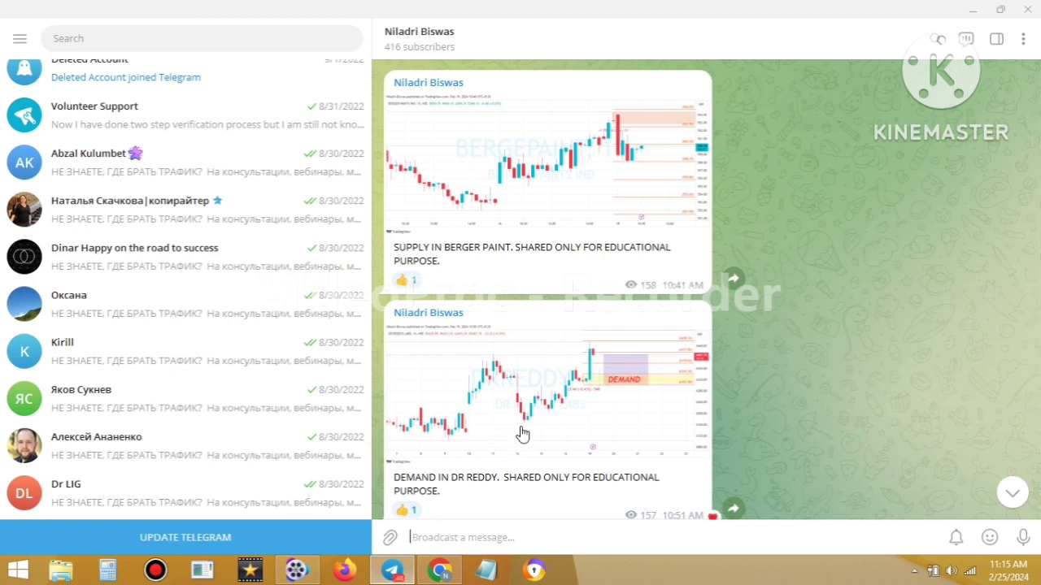
click(616, 431)
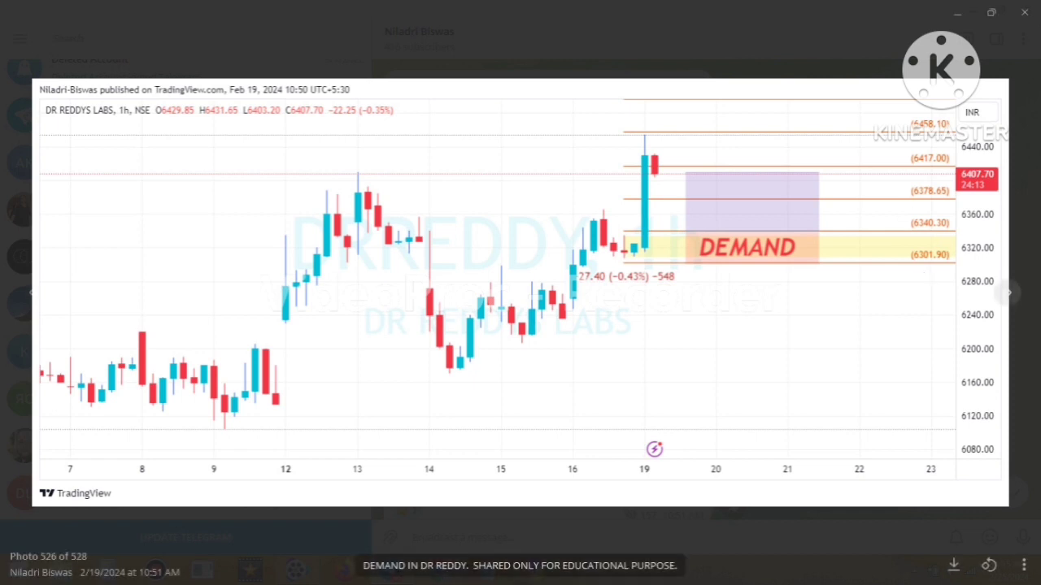
click(960, 18)
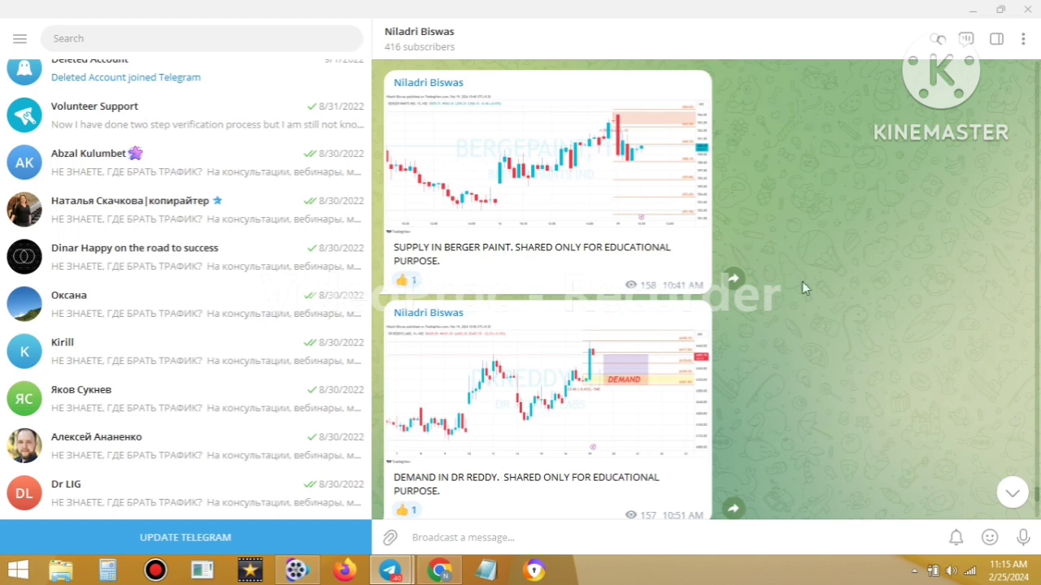
click(439, 571)
Step: Zoom the DR REDDY 4-hour chart in on the 6301.90–6340.30 DEMAND zone
scroll(748, 241, up, 2)
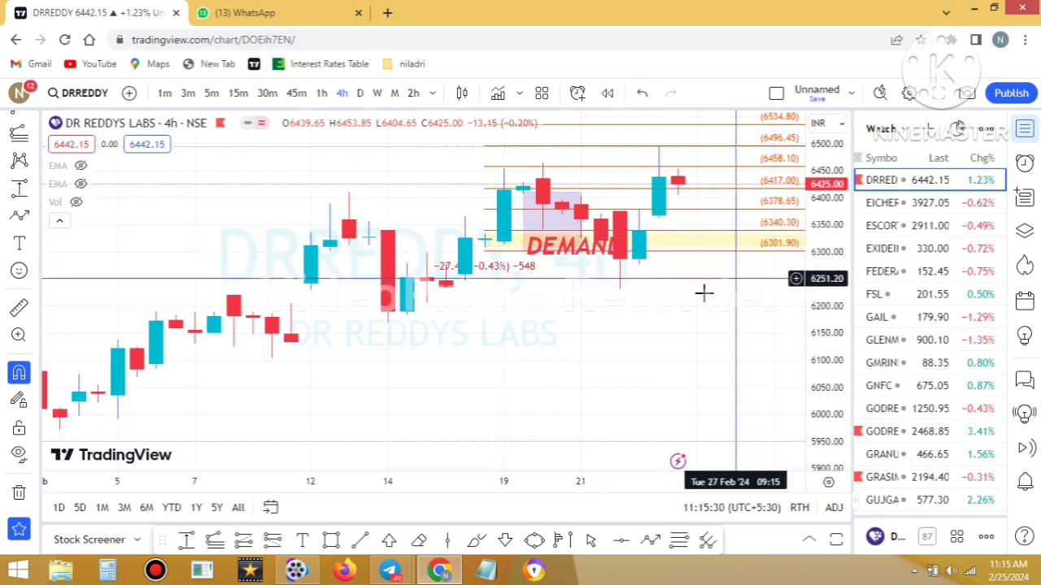
scroll(618, 348, up, 1)
scroll(618, 348, up, 1)
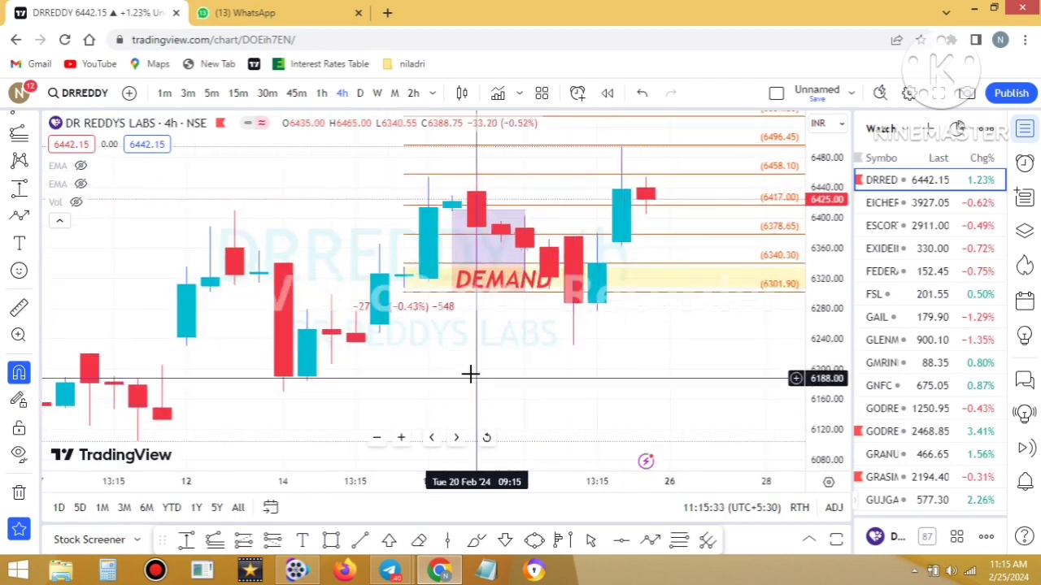
scroll(577, 397, up, 1)
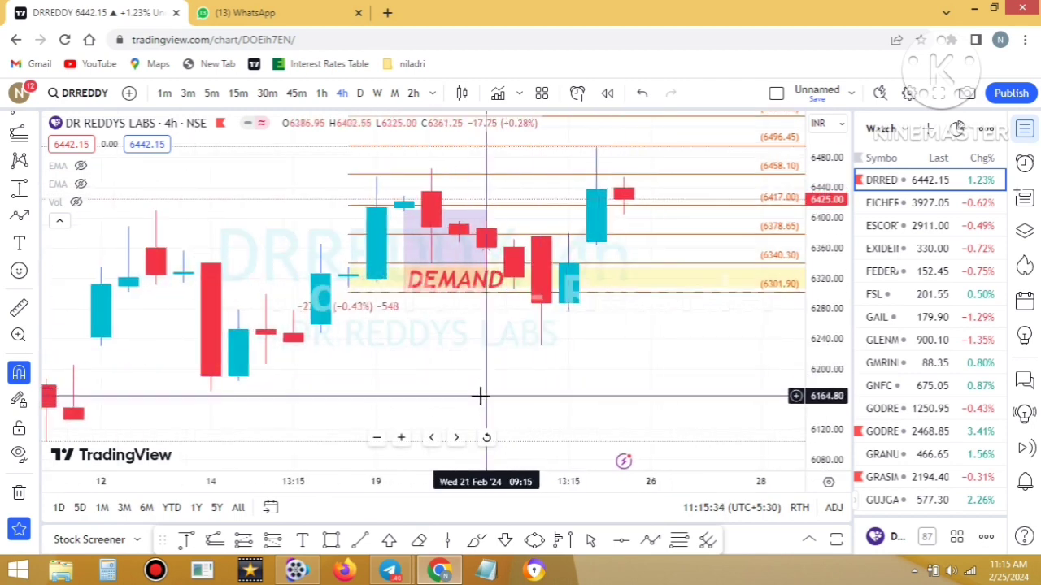
scroll(481, 396, up, 2)
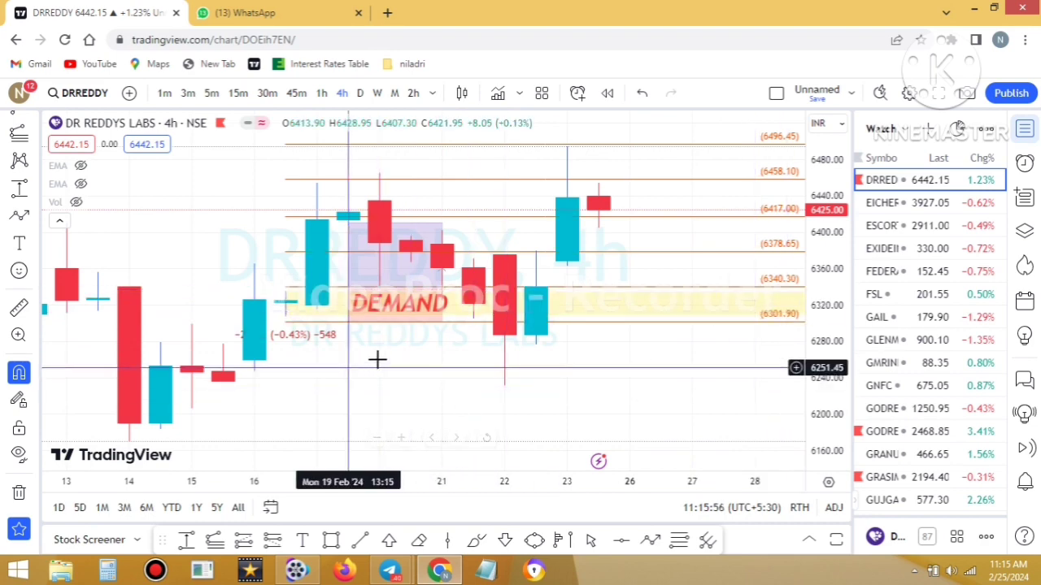
scroll(383, 362, up, 1)
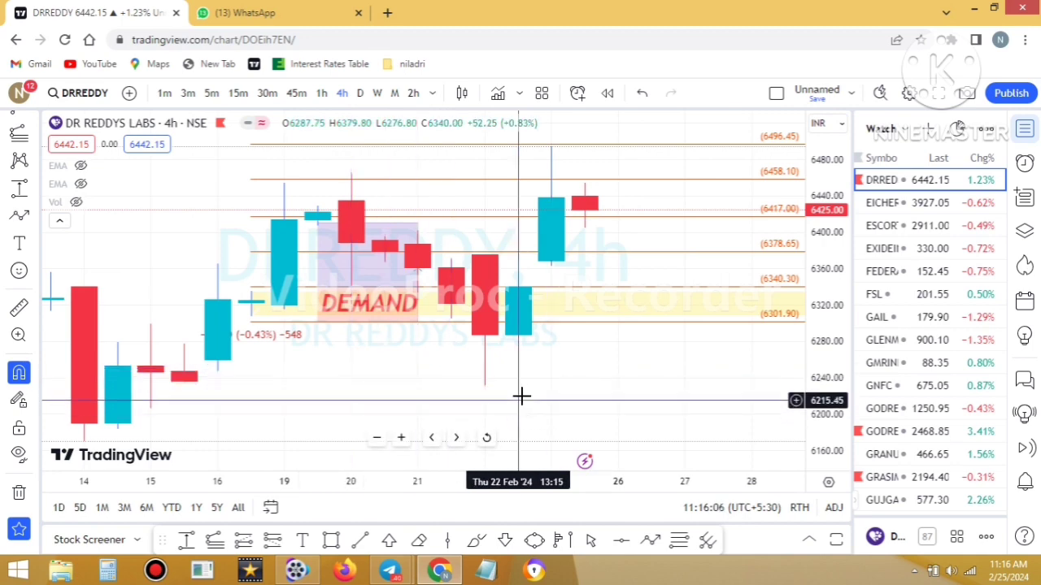
scroll(522, 394, down, 1)
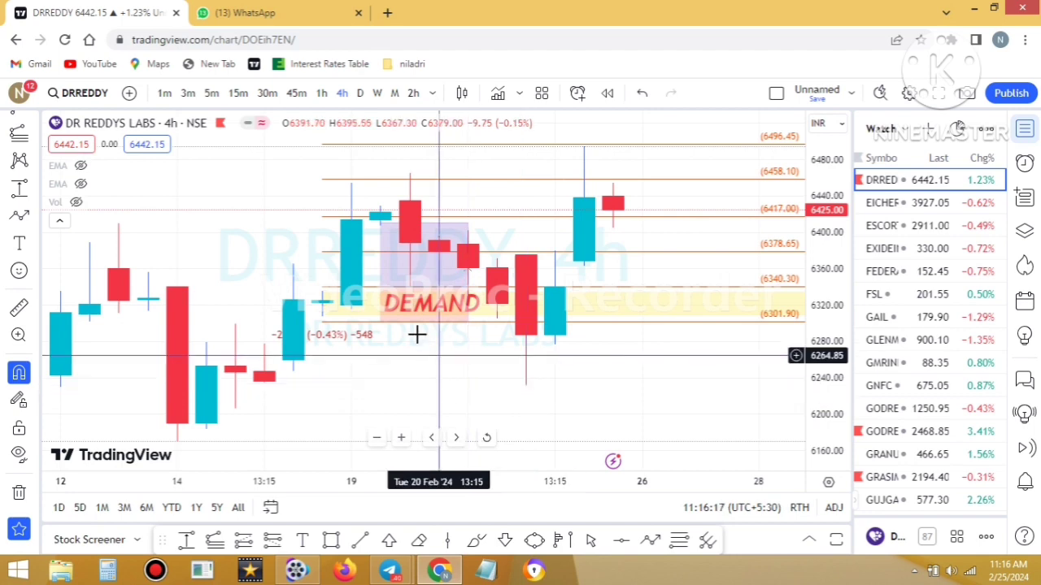
Step: Inspect the long-position setup over the DEMAND zone, then switch to 1-hour candles
mouse_move(420, 313)
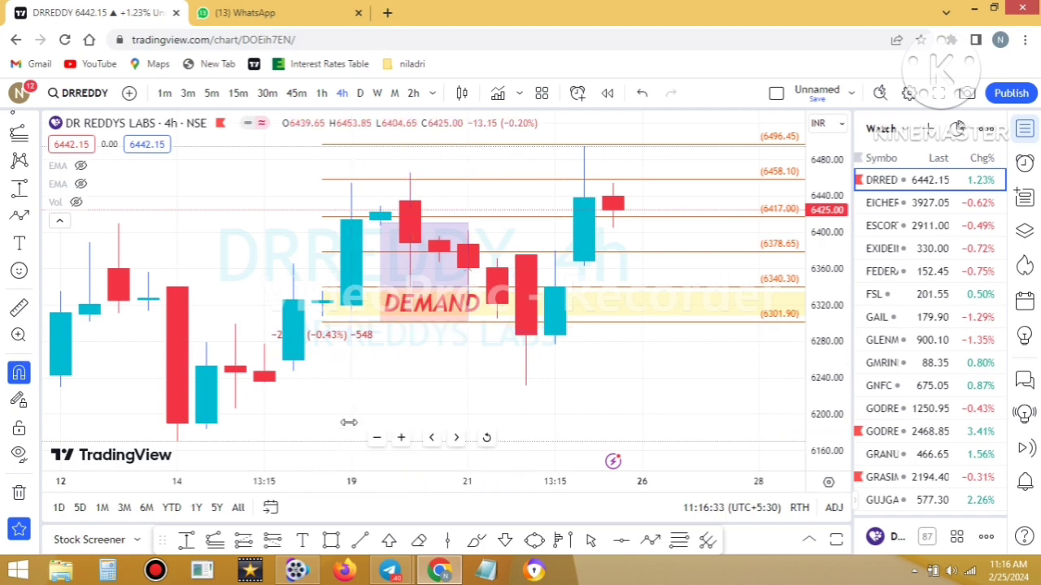
click(380, 287)
click(507, 426)
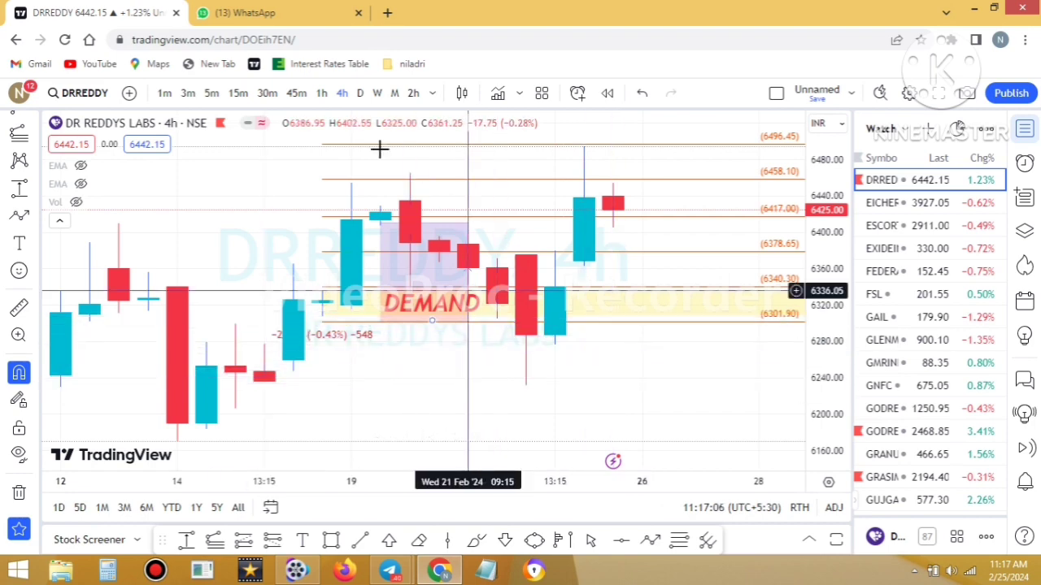
click(322, 93)
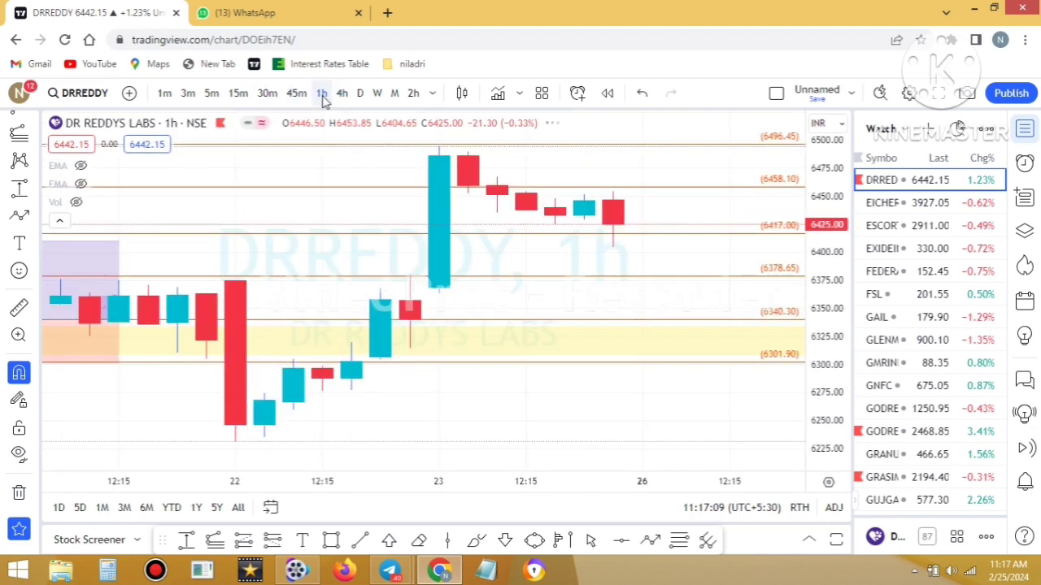
Step: Zoom out the 1-hour DR REDDY chart and select the long position to show target and stop
scroll(509, 284, down, 3)
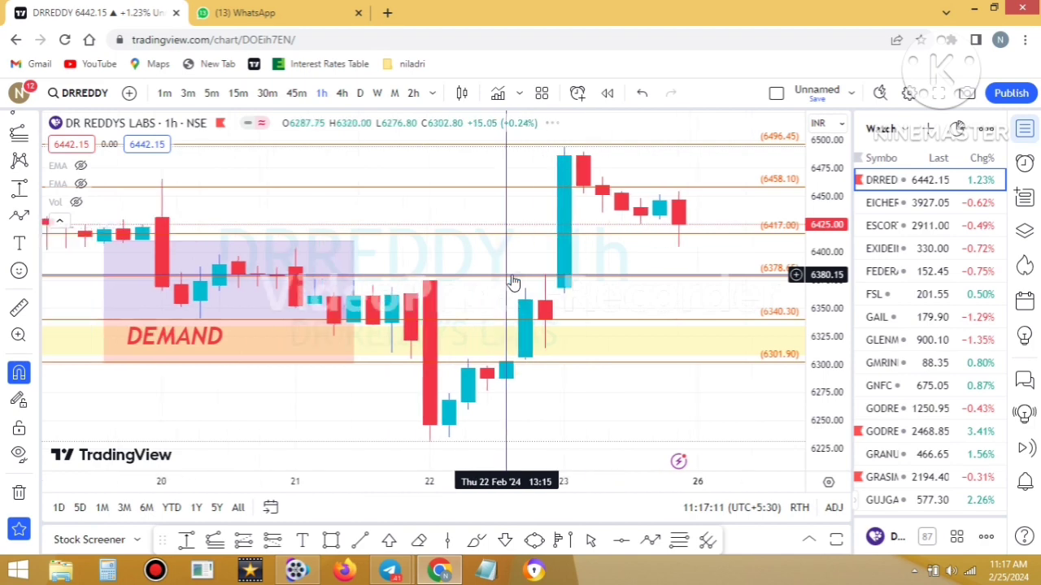
scroll(512, 281, down, 4)
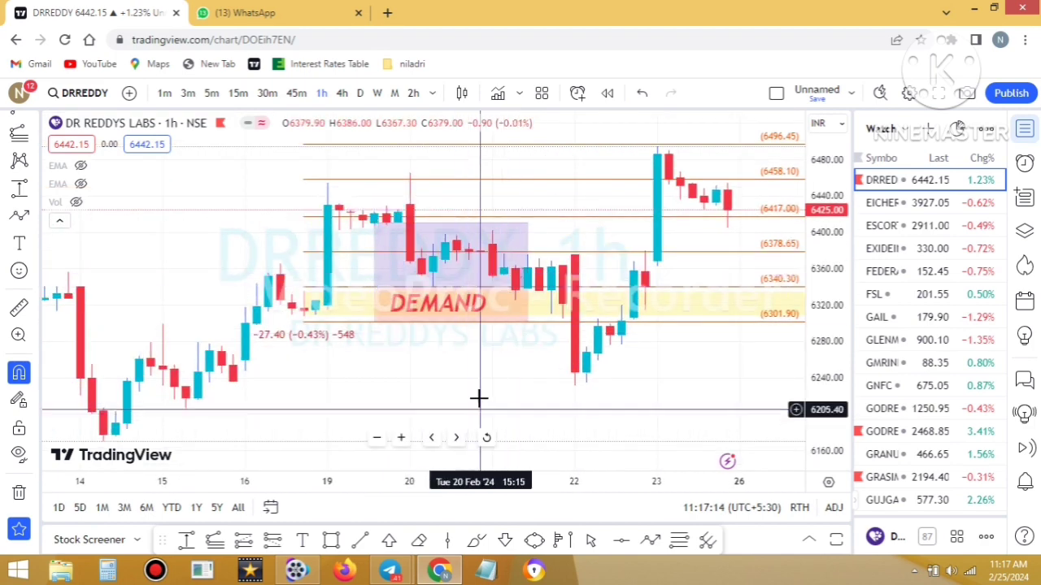
click(443, 286)
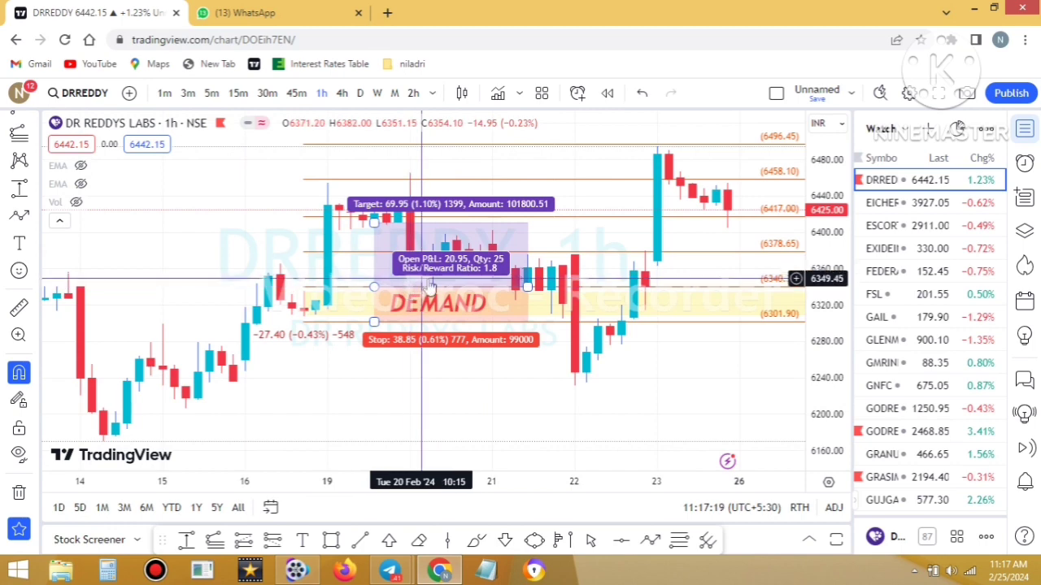
scroll(528, 367, up, 1)
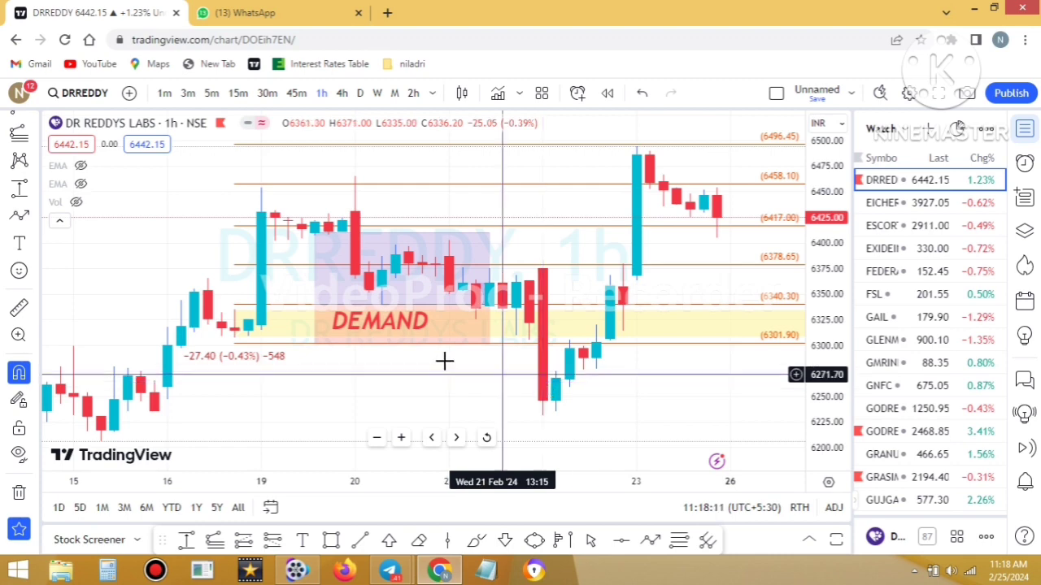
Step: View the Berger Paint supply chart in Telegram, then return to TradingView and search BERGER PAINT
mouse_move(391, 569)
click(307, 479)
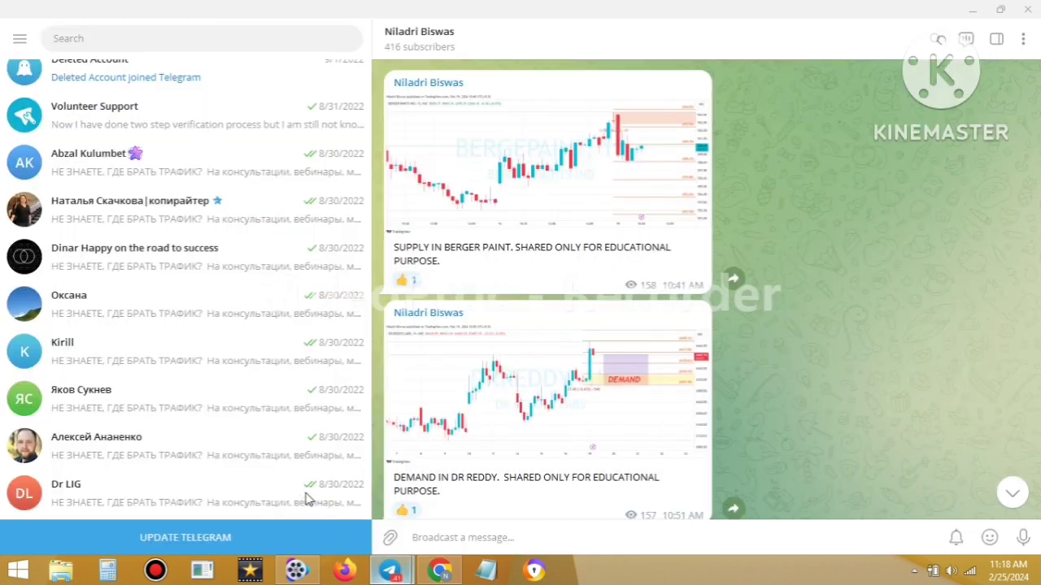
scroll(618, 403, up, 3)
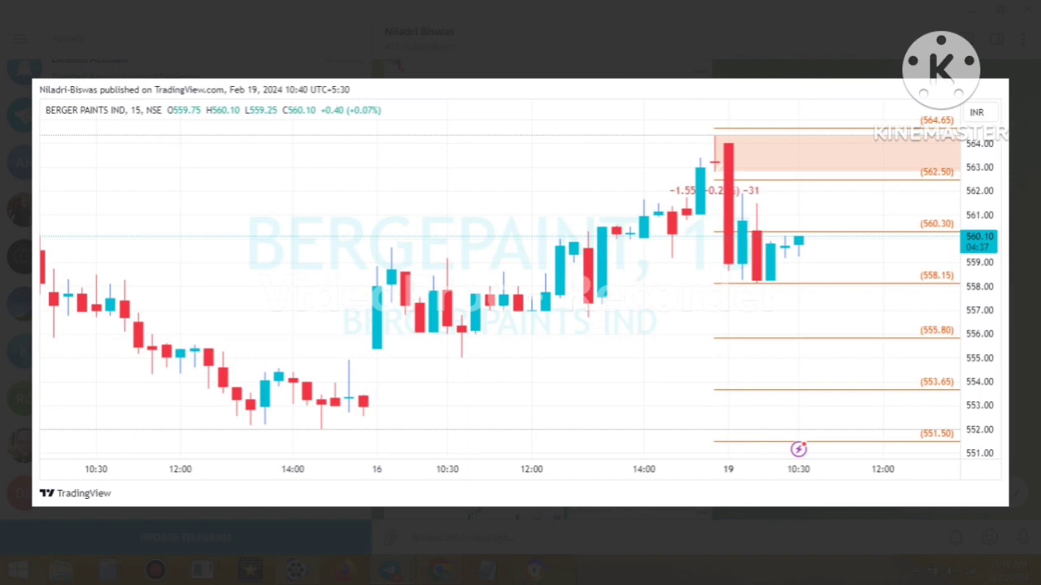
click(1024, 31)
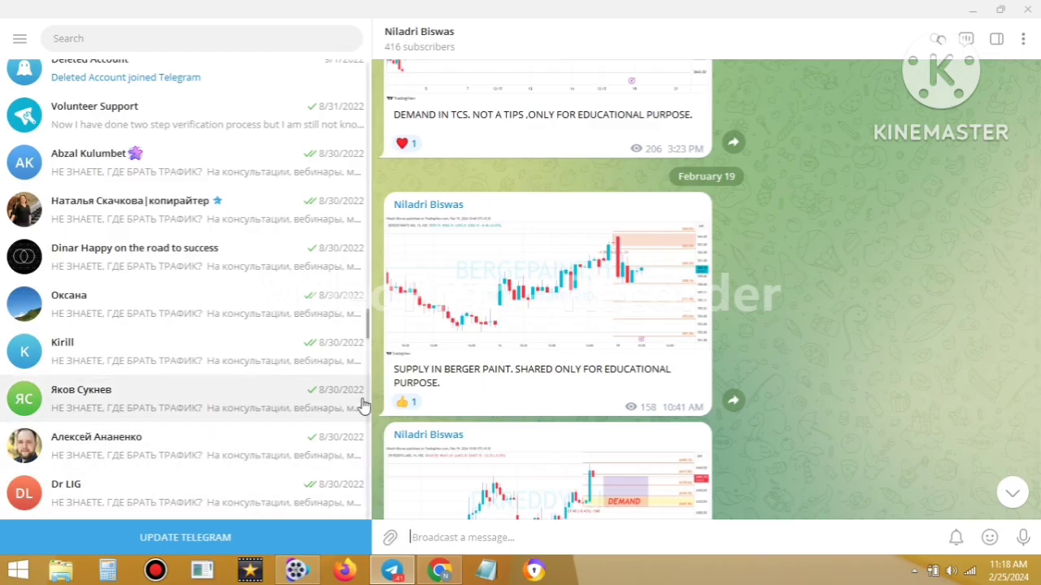
click(439, 571)
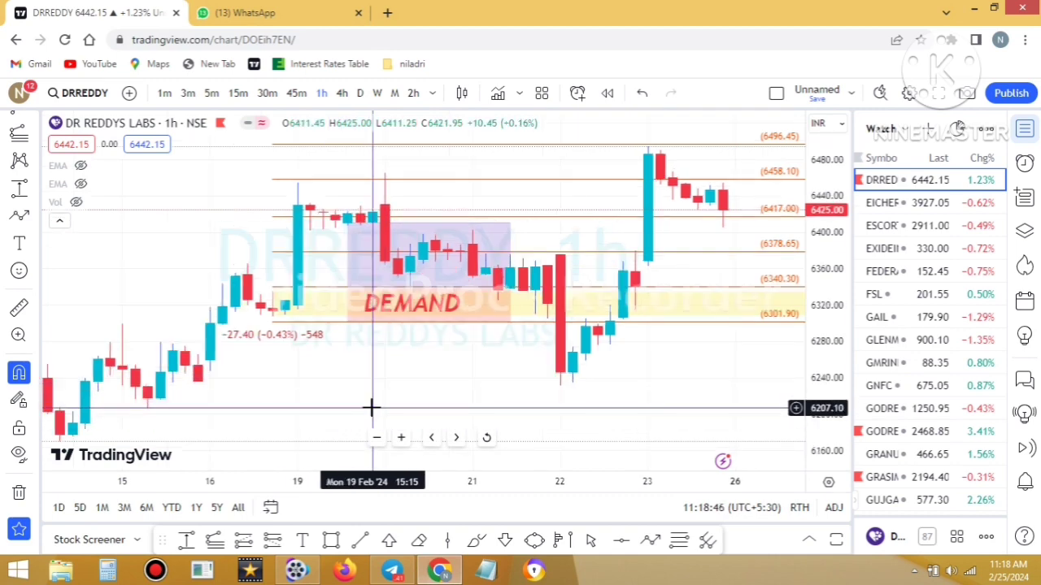
text(B)
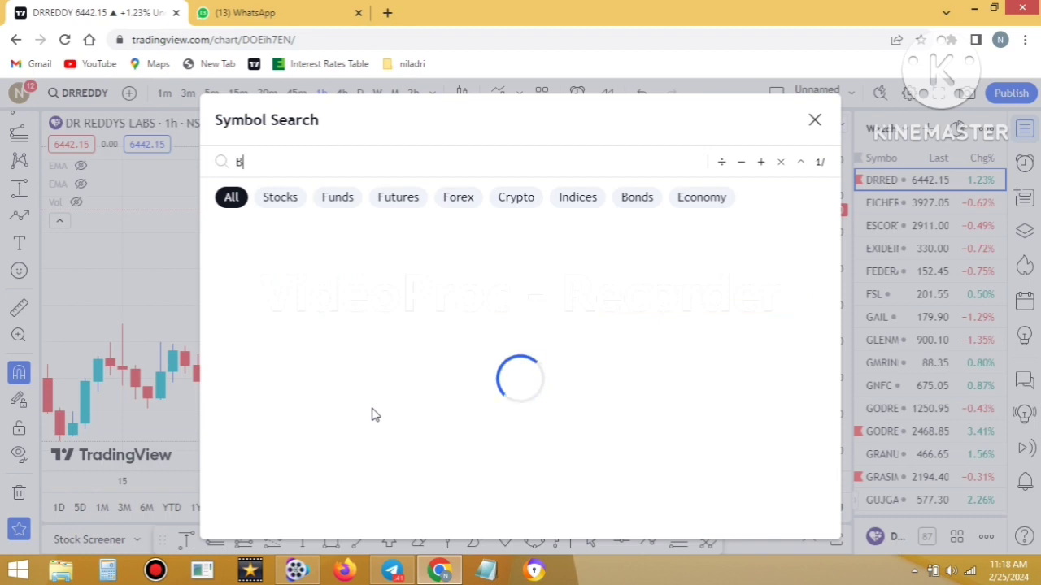
text(ER)
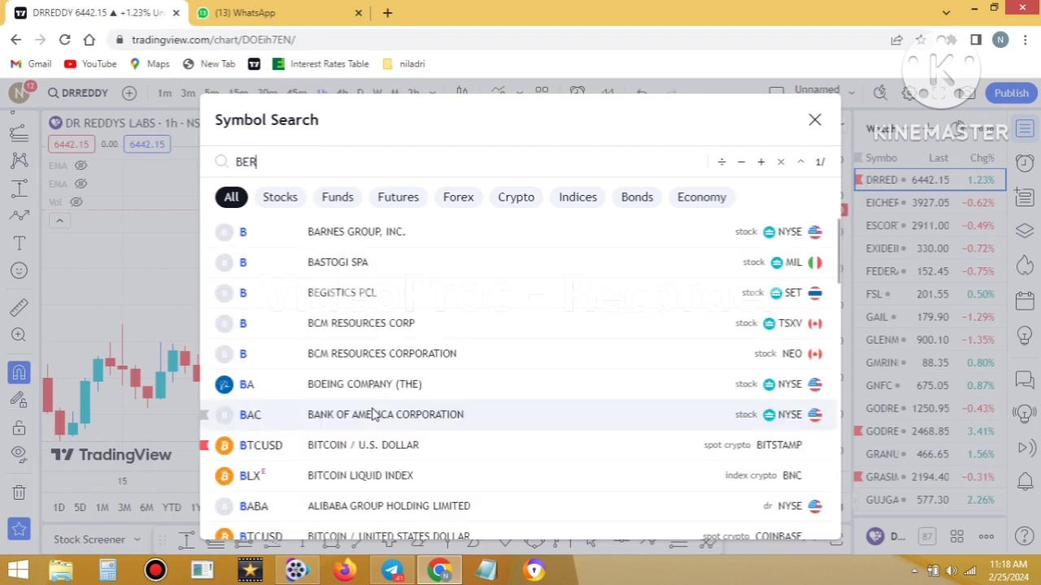
text(GER PAINT)
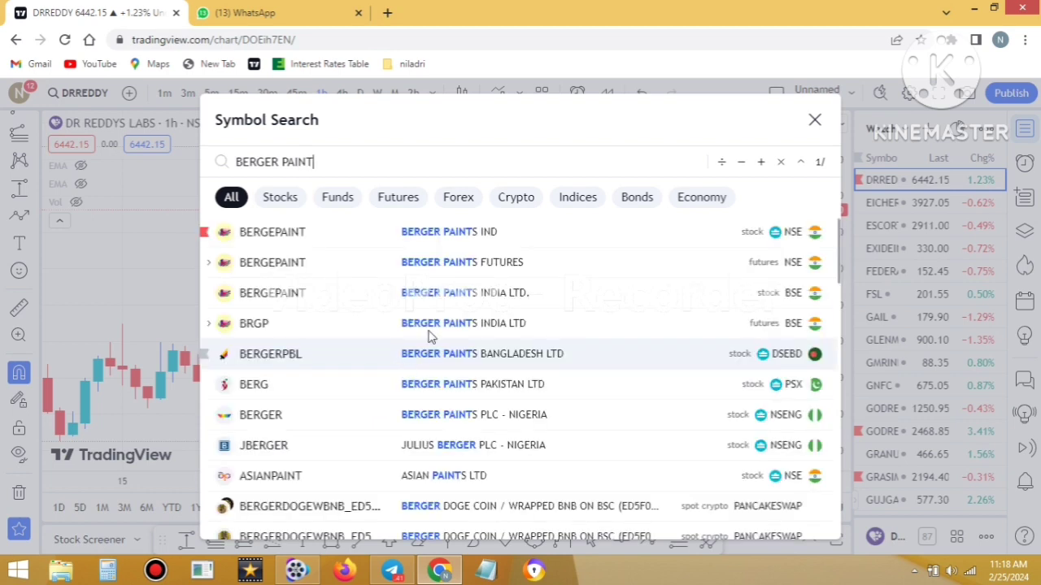
Step: Load BERGEPAINT — BERGER PAINTS IND on NSE from the search results
click(459, 235)
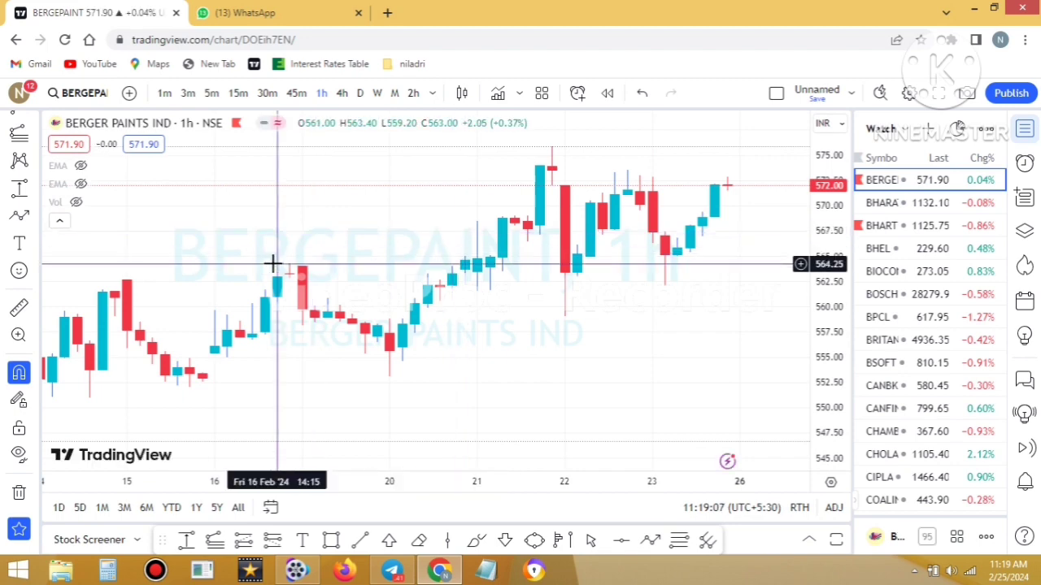
Step: Show Berger Paints on 15-minute candles, panned to the 19 Feb 562.50–564.65 supply zone
click(248, 100)
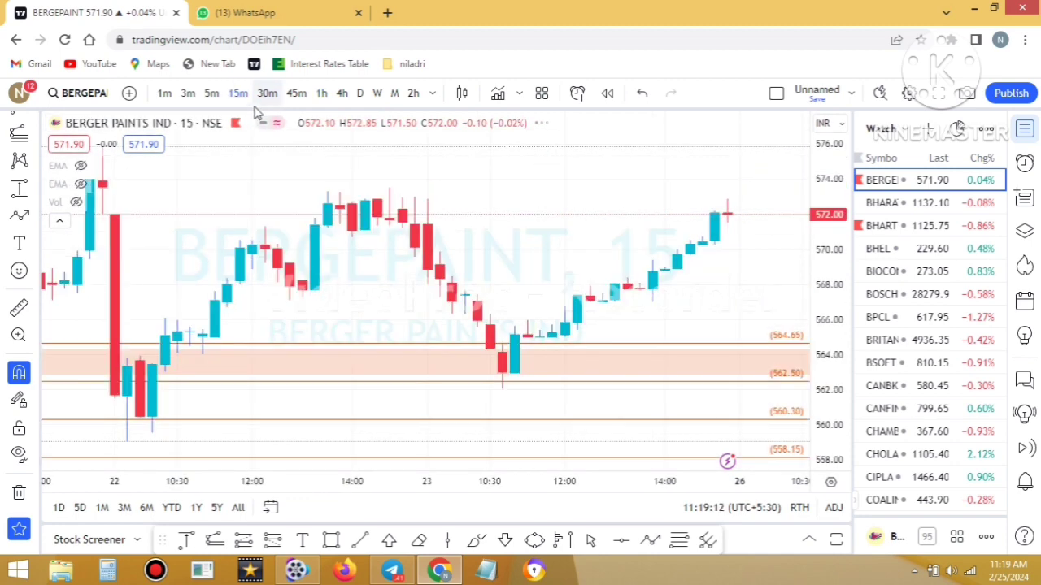
scroll(444, 272, down, 1)
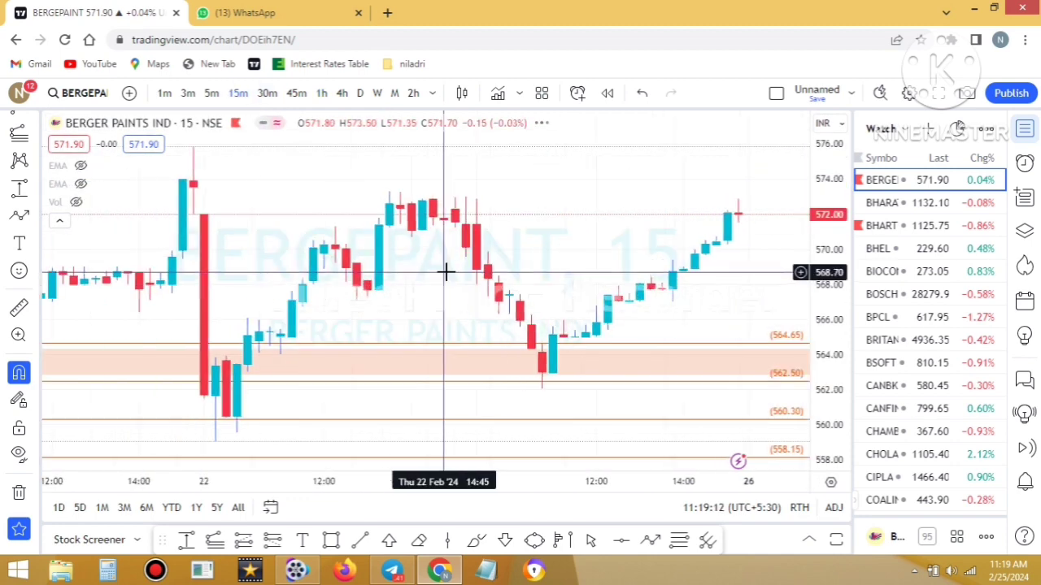
scroll(447, 275, down, 5)
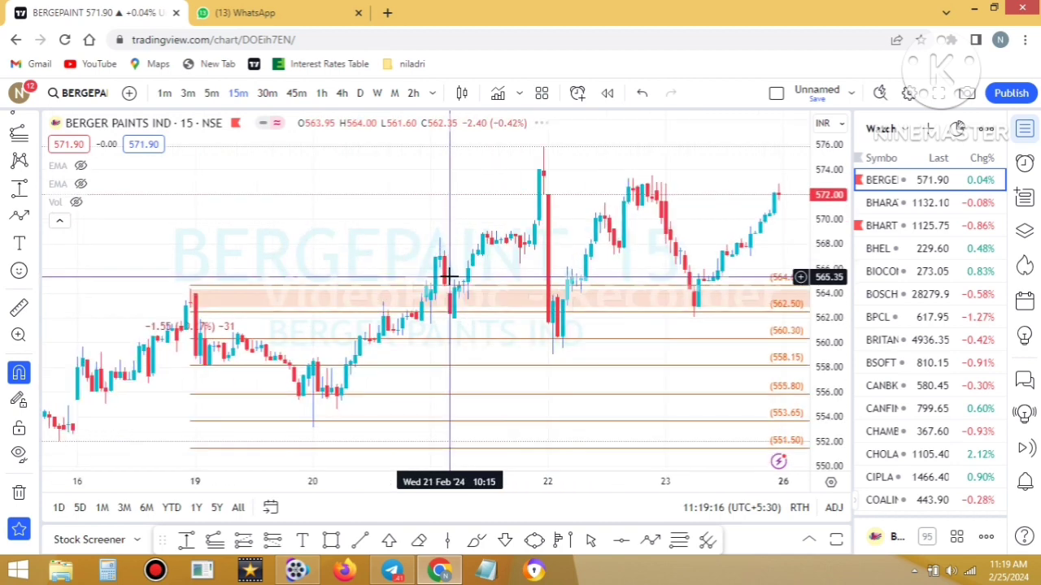
drag(414, 216, 774, 244)
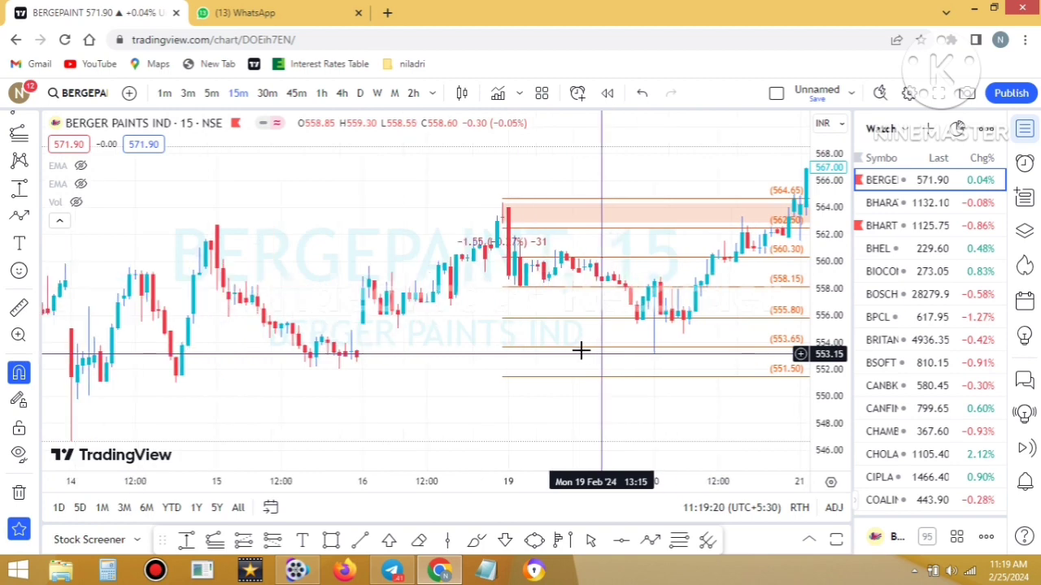
scroll(581, 350, up, 3)
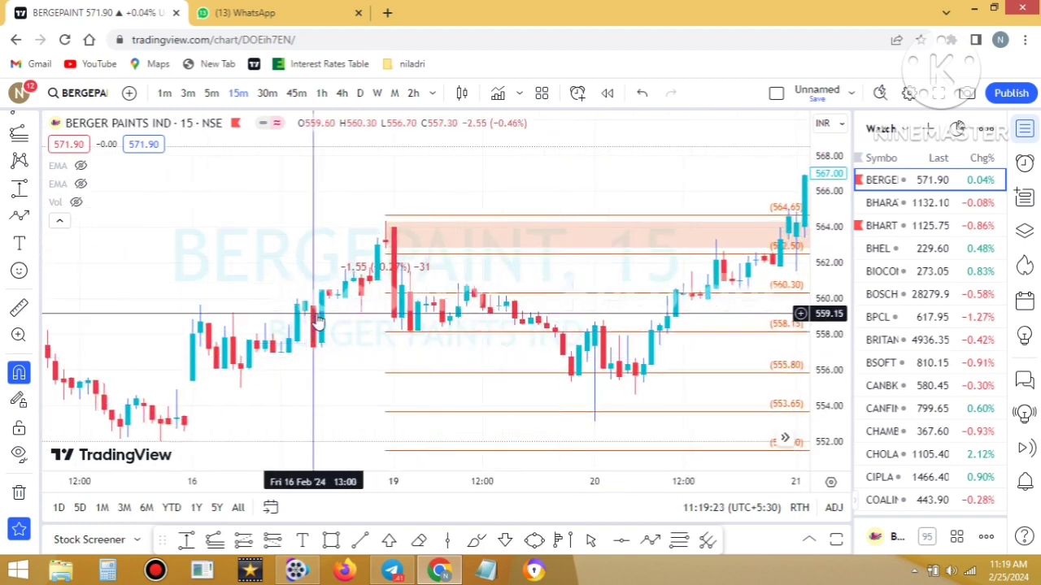
click(394, 571)
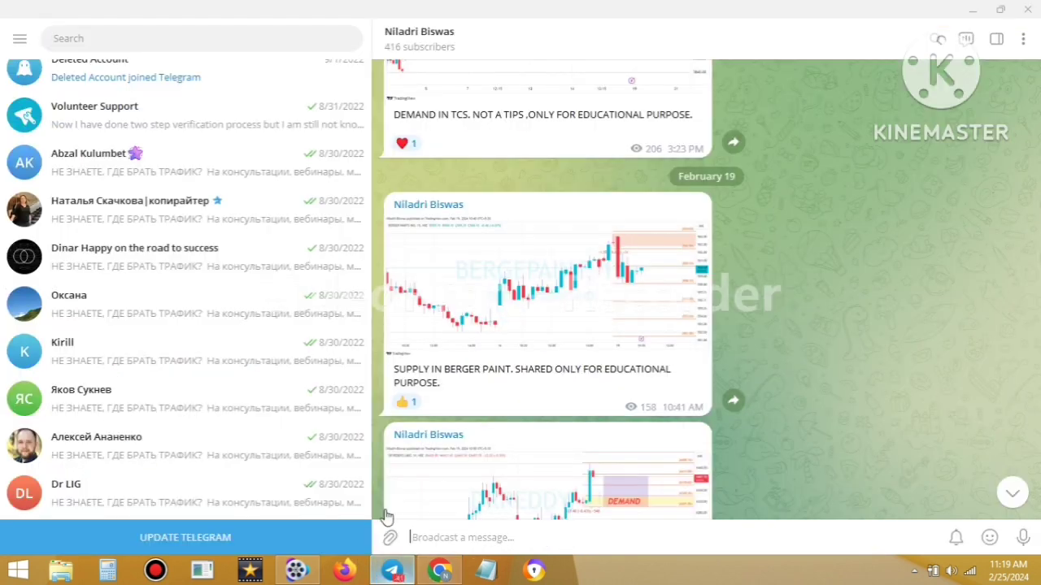
Step: View the posted Berger Paint 15-minute supply chart full size, then return to Chrome
click(584, 306)
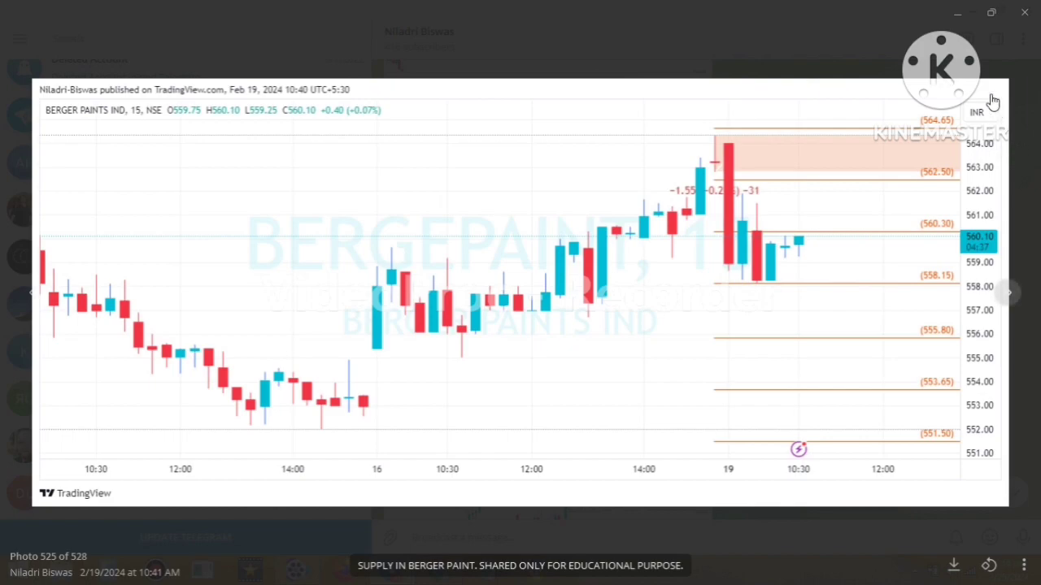
click(960, 13)
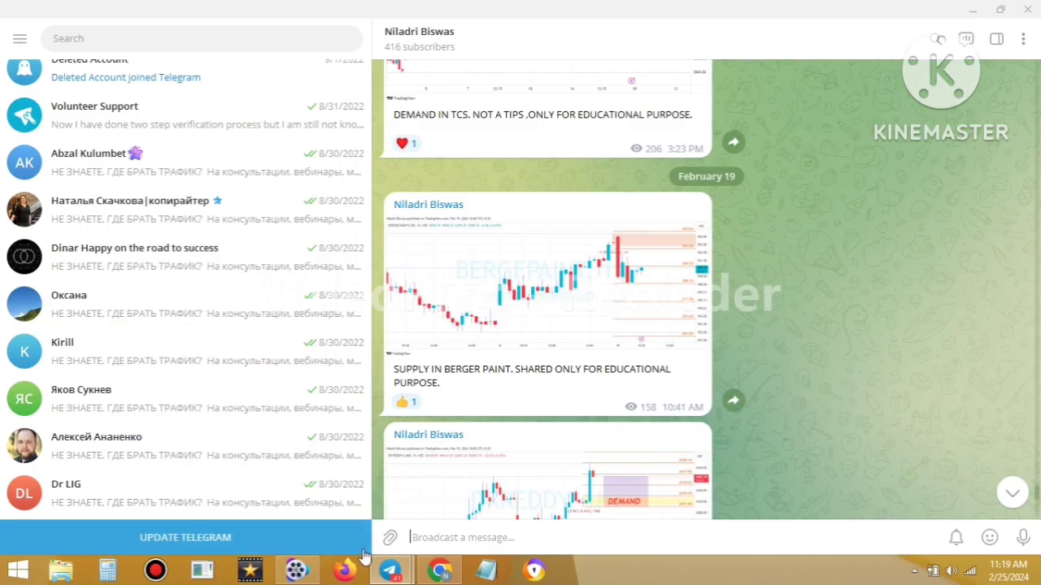
click(439, 570)
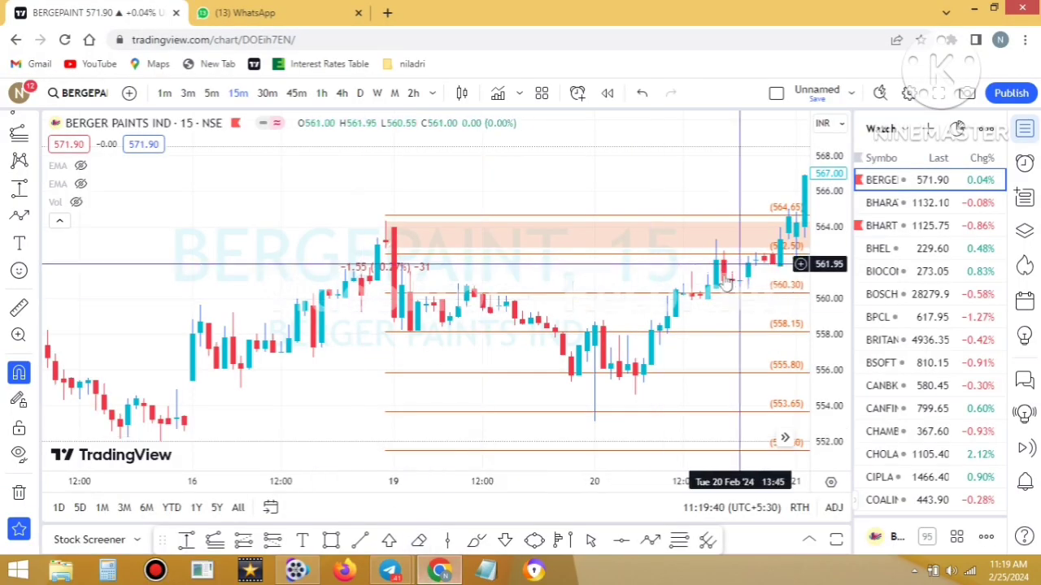
Step: Zoom out and pan the BERGEPAINT 15m chart back to 16 Feb, keeping the supply levels visible
scroll(691, 268, up, 4)
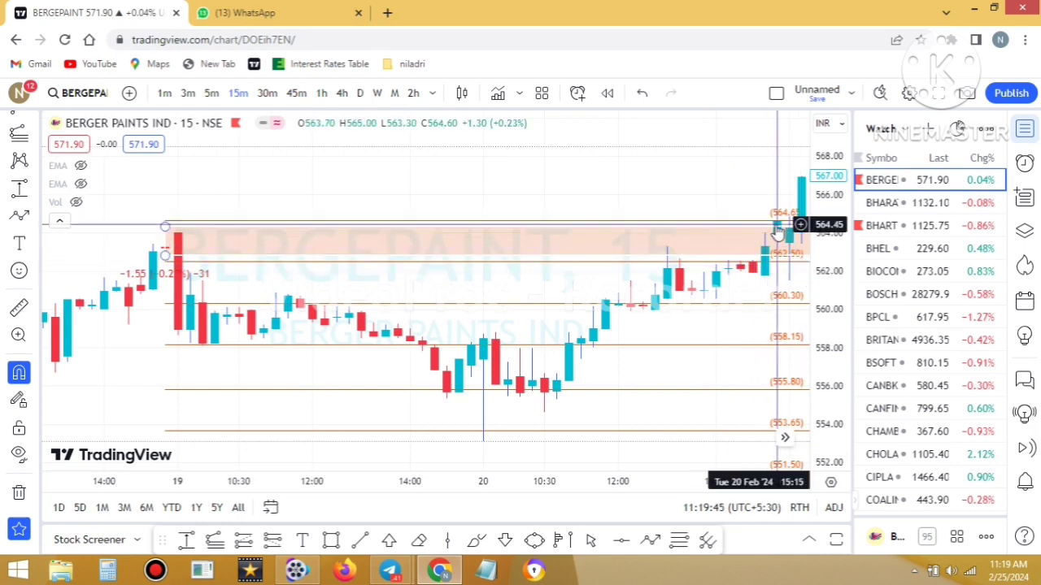
scroll(448, 325, down, 1)
scroll(468, 334, down, 1)
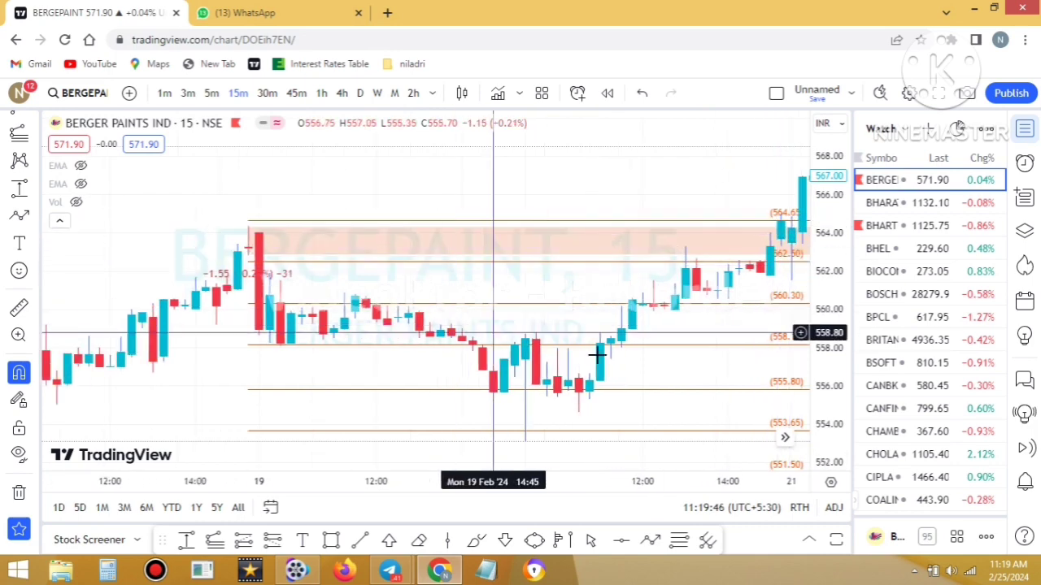
scroll(635, 341, down, 2)
drag(657, 165, 530, 204)
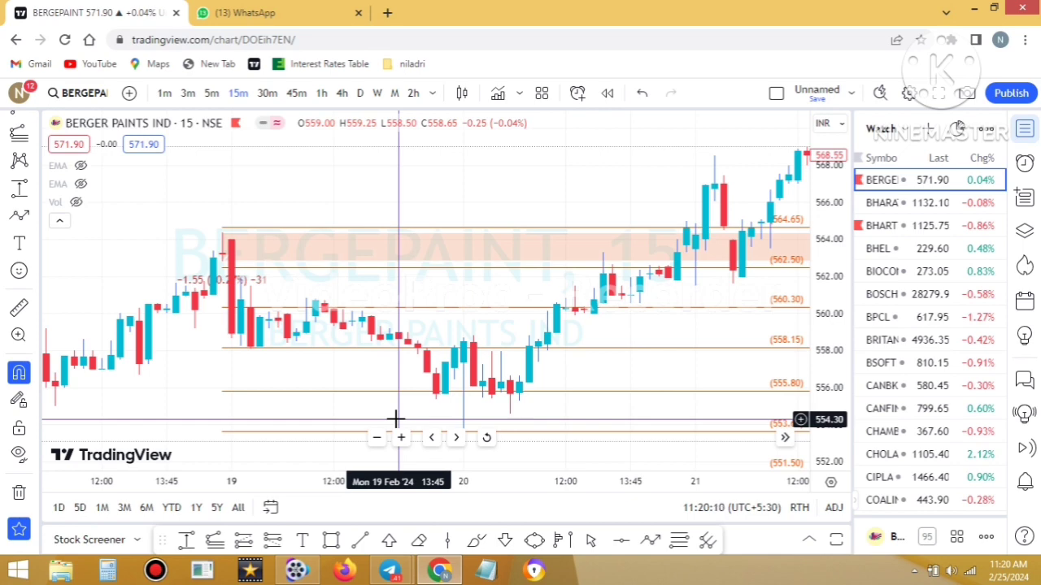
scroll(457, 358, down, 1)
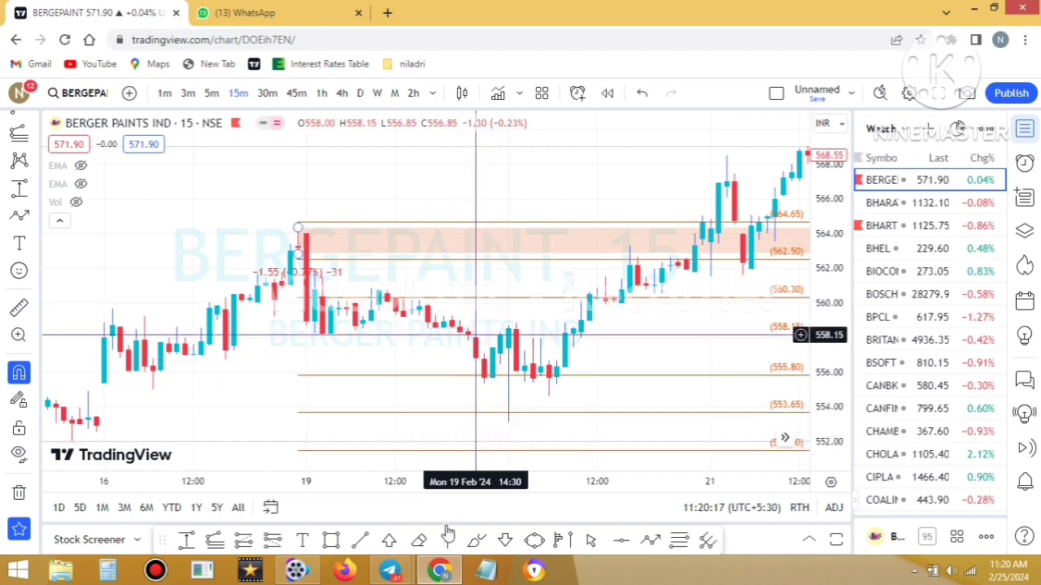
Step: In the Telegram channel, enlarge the February 16 DEMAND IN TCS chart, then close the viewer
mouse_move(399, 573)
click(373, 447)
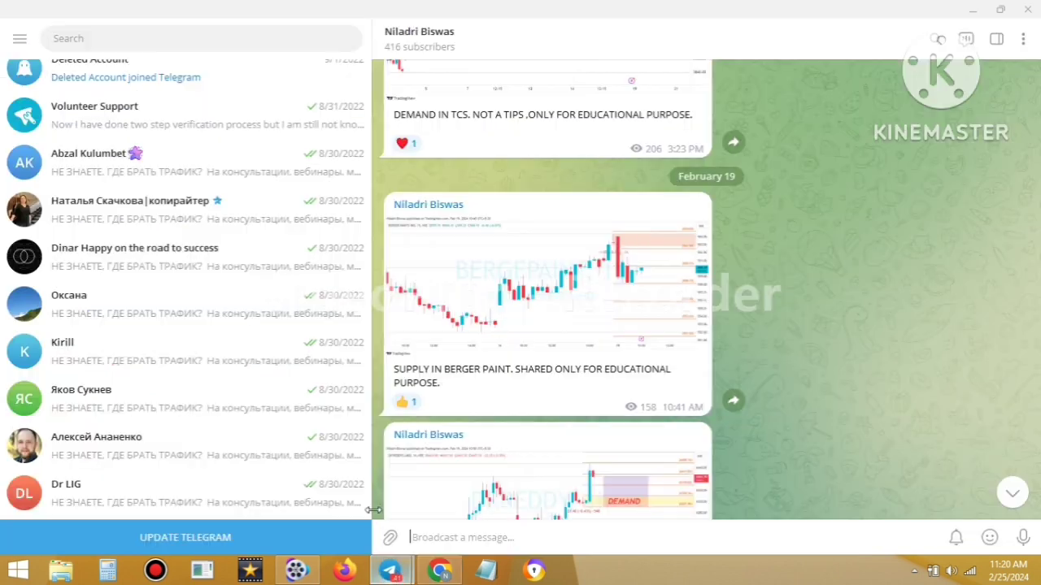
scroll(599, 366, up, 3)
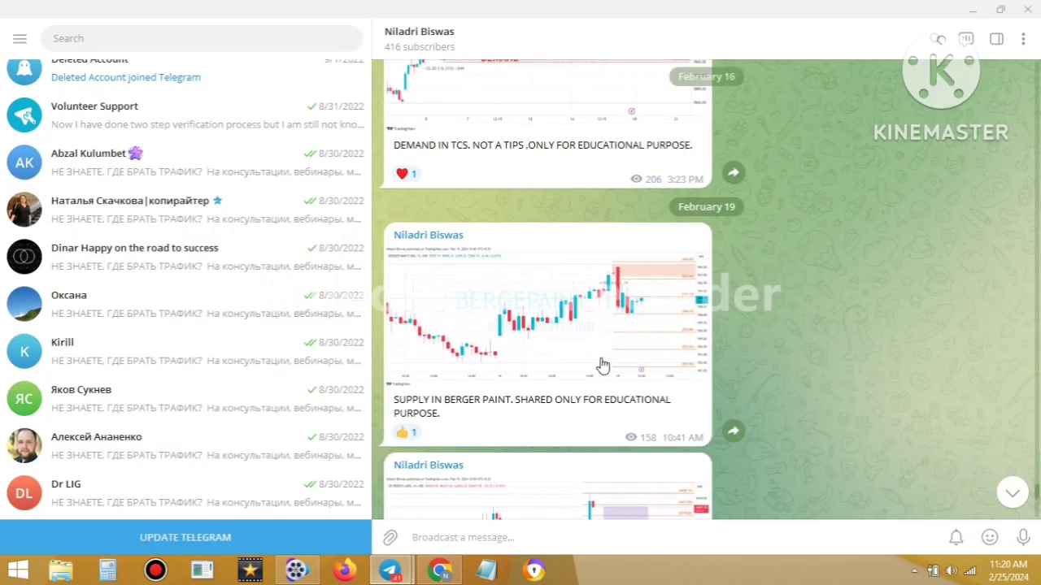
scroll(598, 379, up, 4)
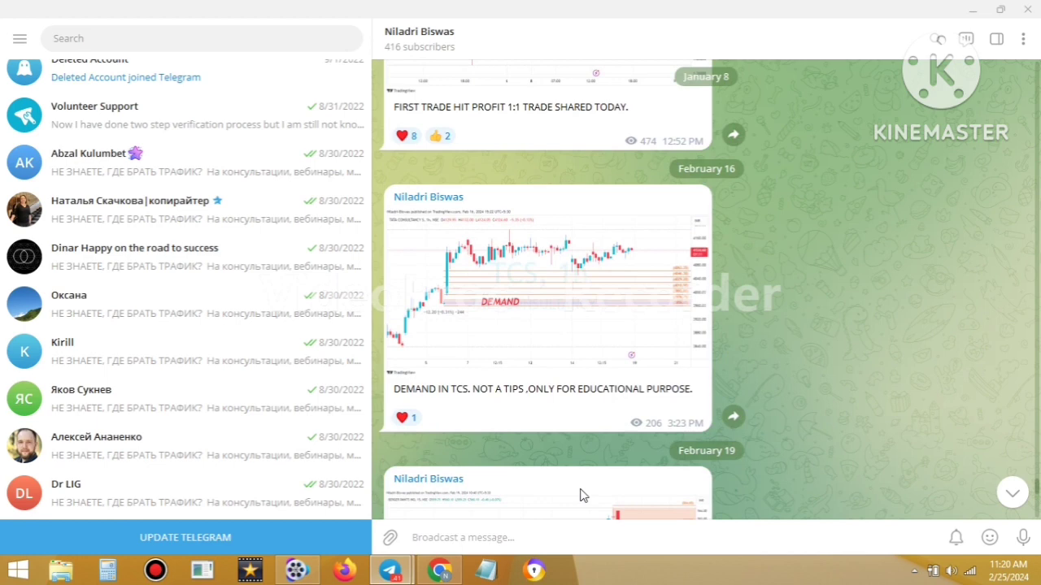
click(526, 337)
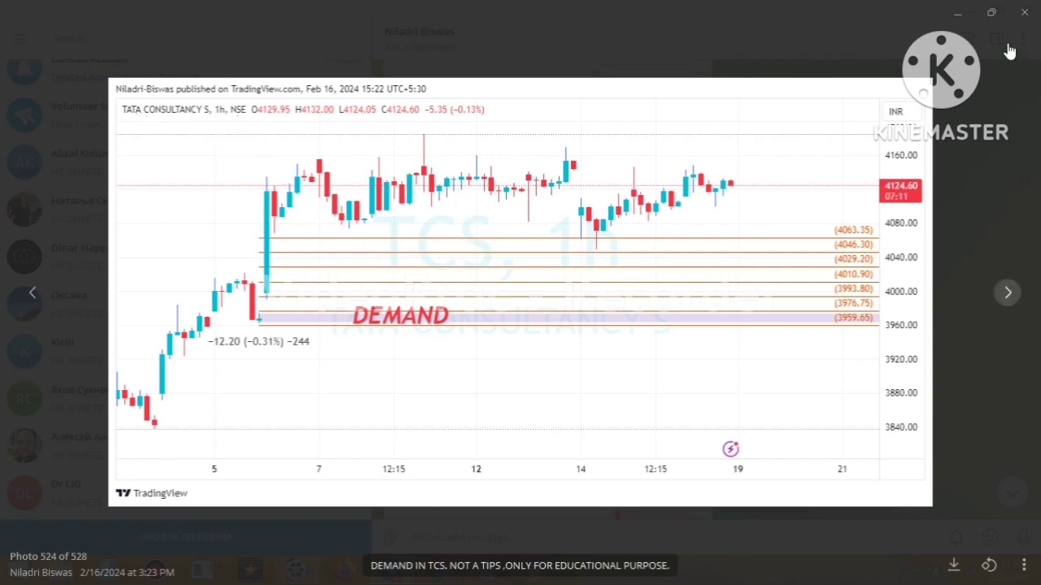
click(1024, 12)
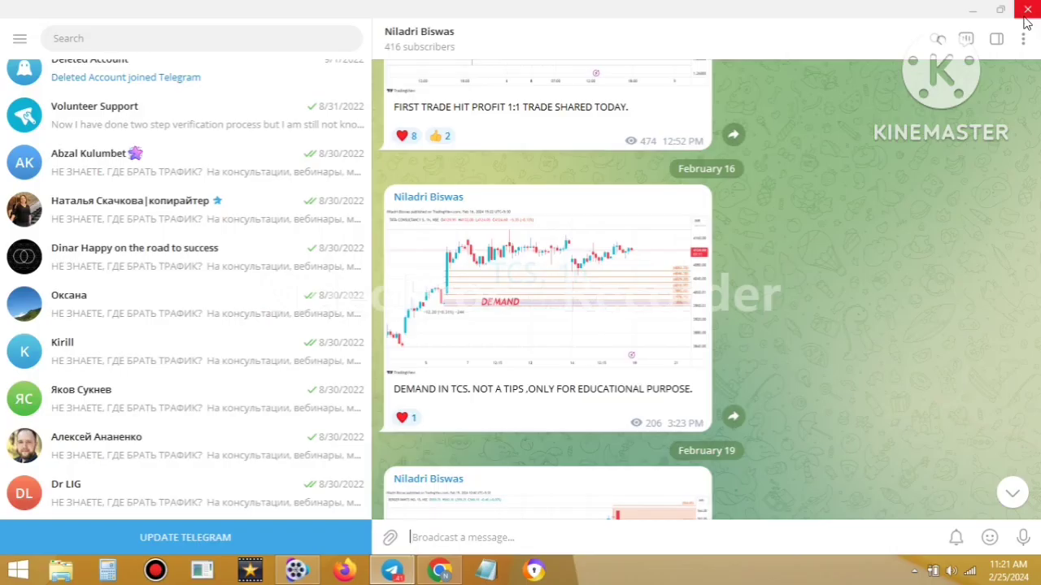
Step: Load the Tata Consultancy (TCS, NSE) chart via a 'tata con' symbol search
click(440, 570)
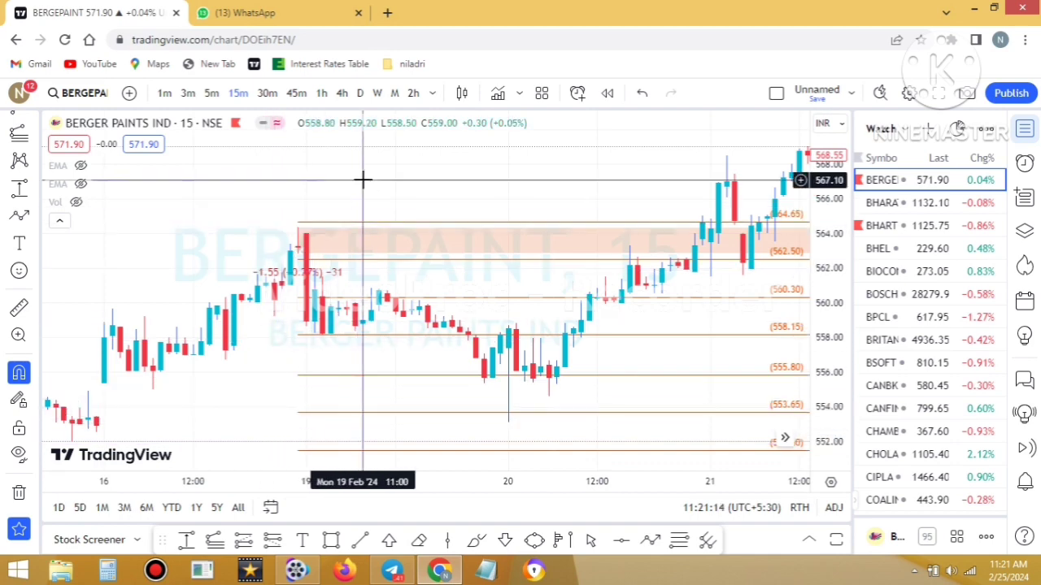
text(tata)
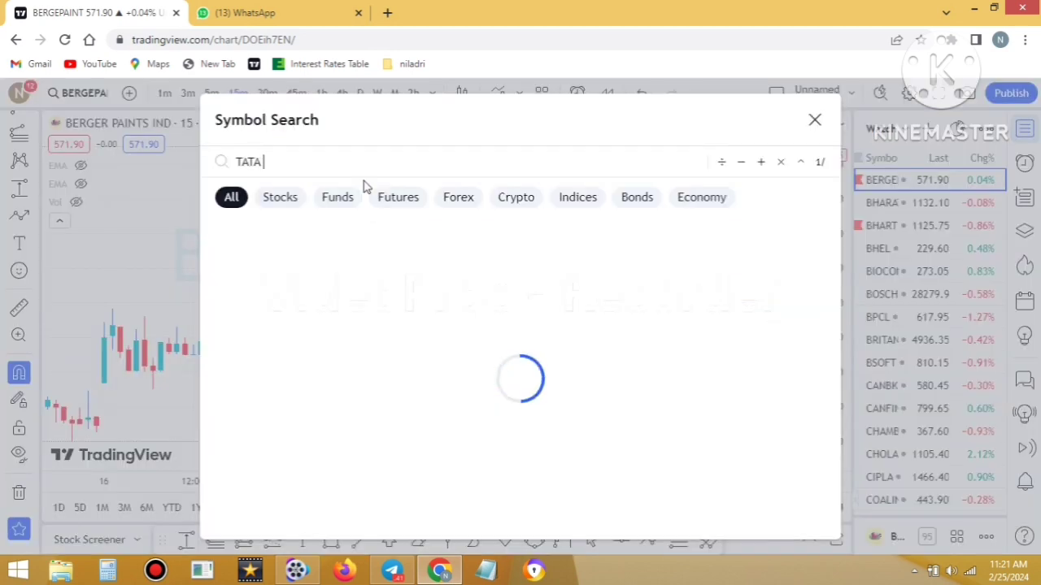
text( co)
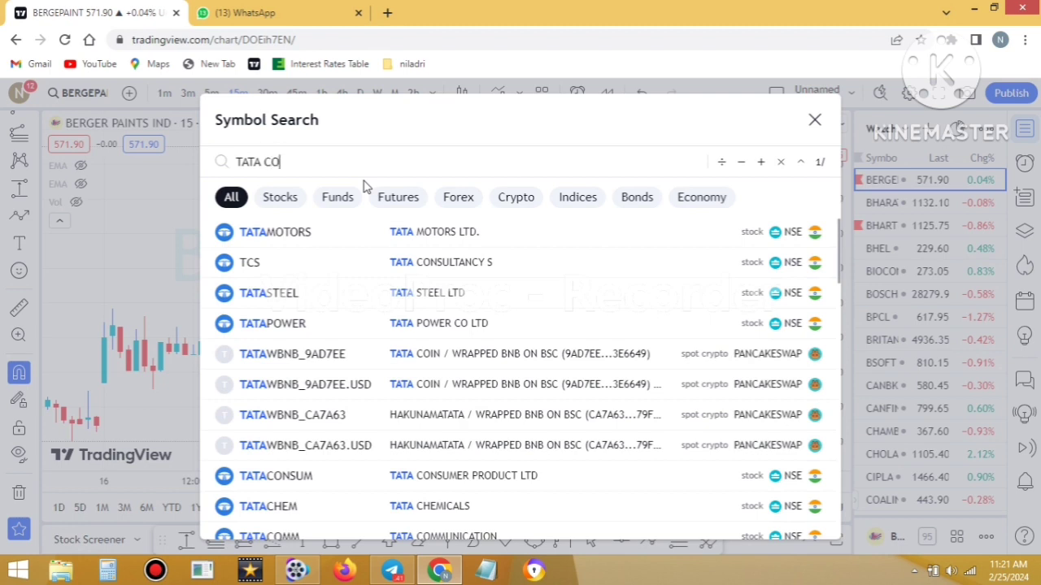
text(n)
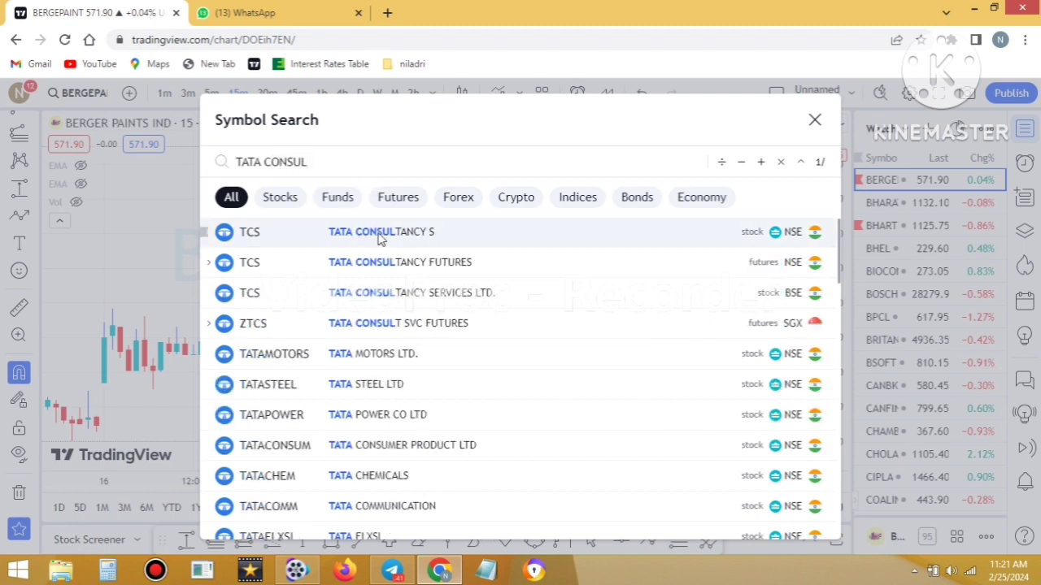
click(383, 236)
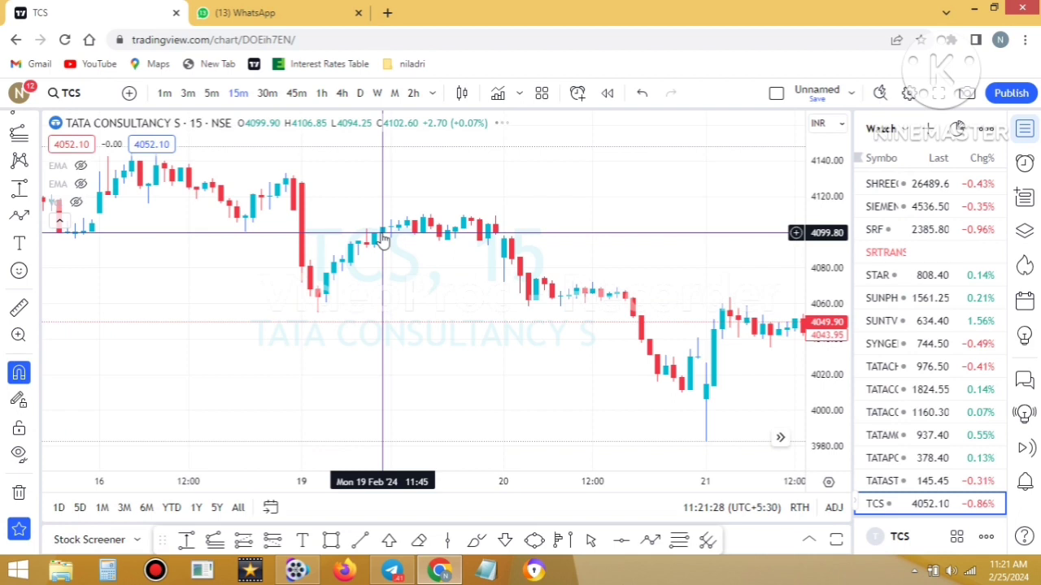
Step: Put the TCS chart on 1-hour candles and pan to its marked DEMAND zone levels
click(321, 93)
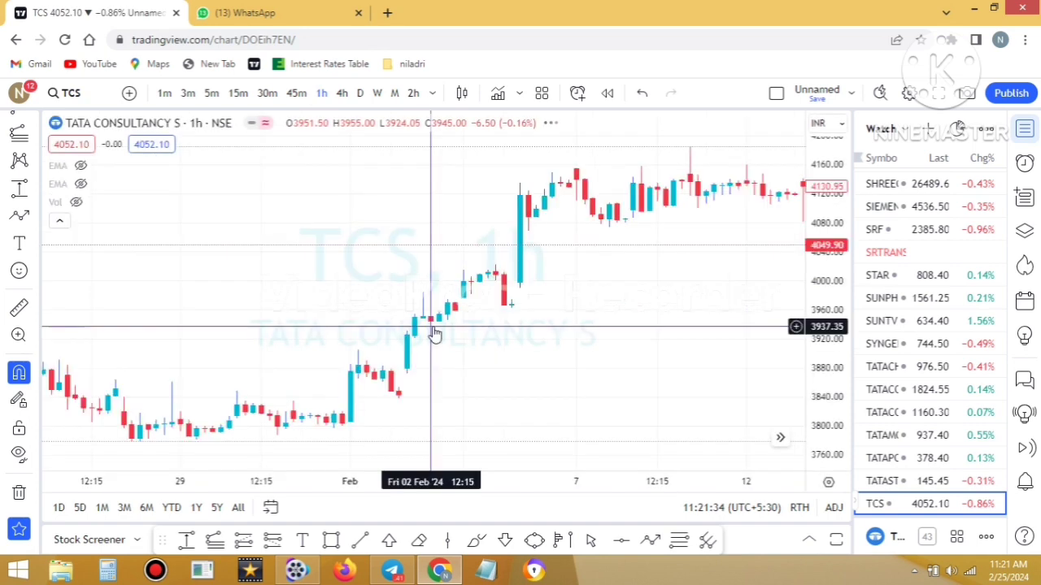
drag(564, 309, 593, 307)
drag(482, 315, 463, 309)
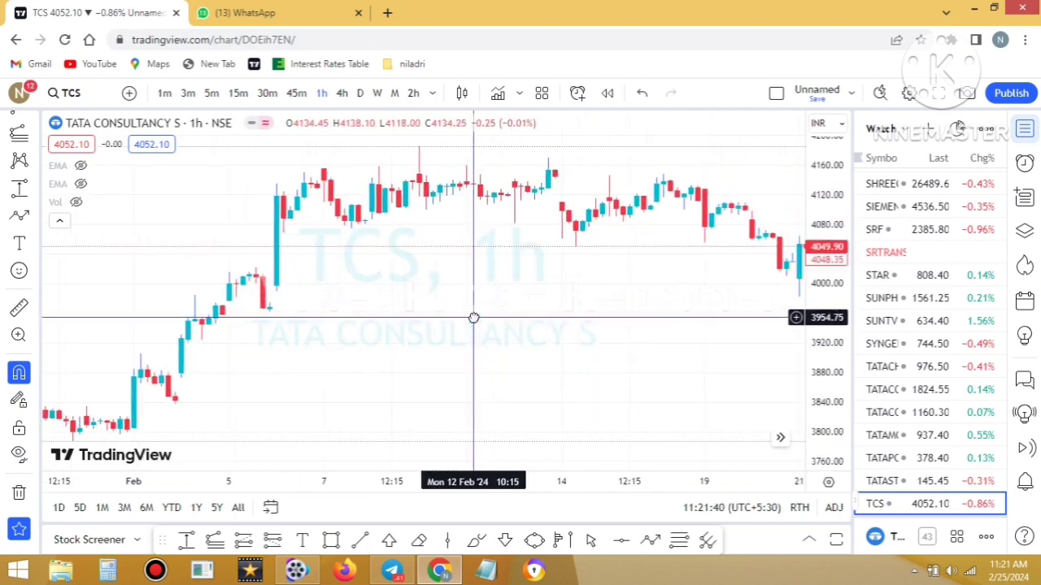
click(256, 305)
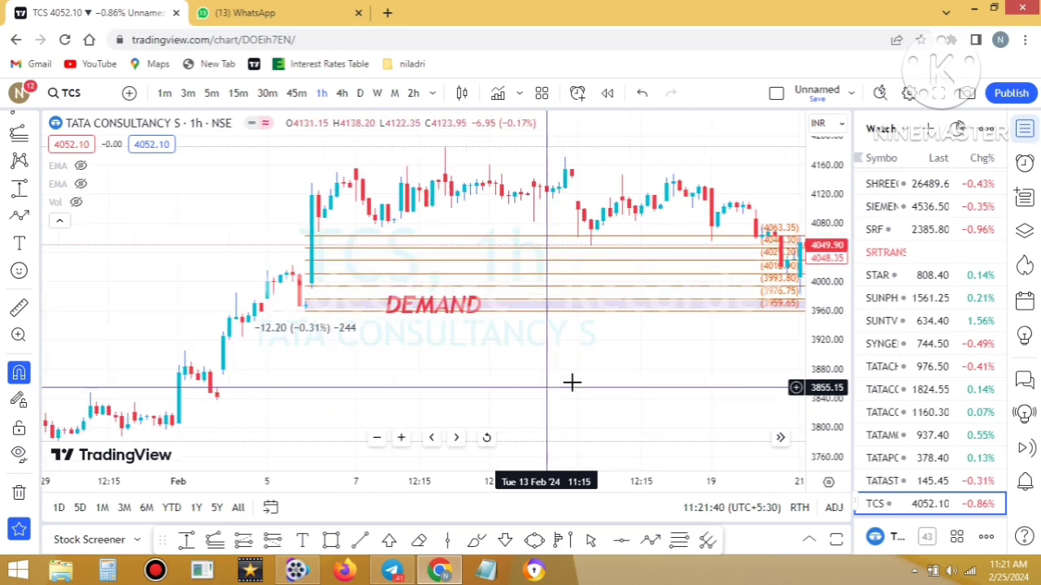
drag(553, 361, 380, 346)
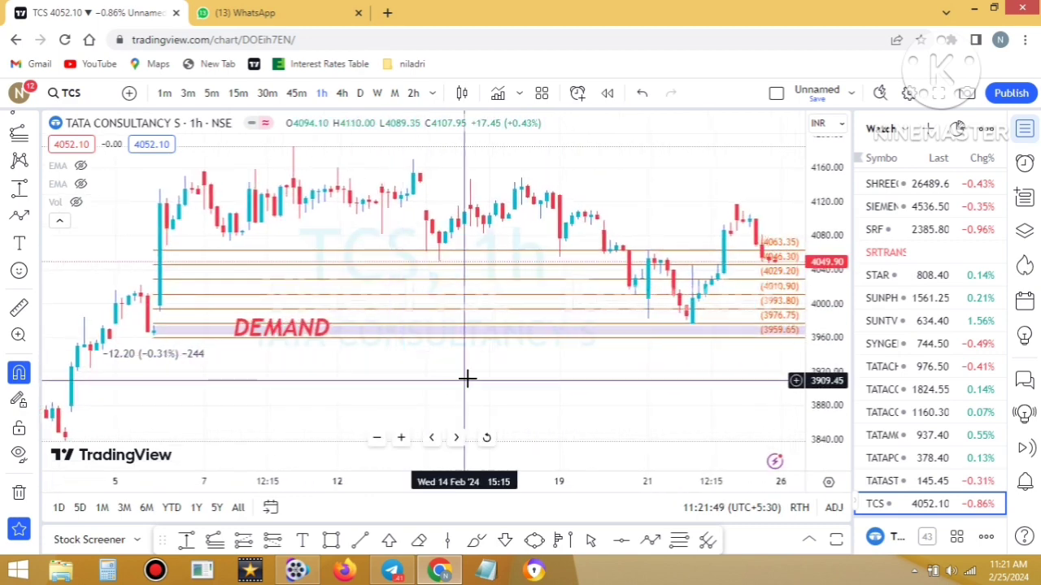
click(390, 573)
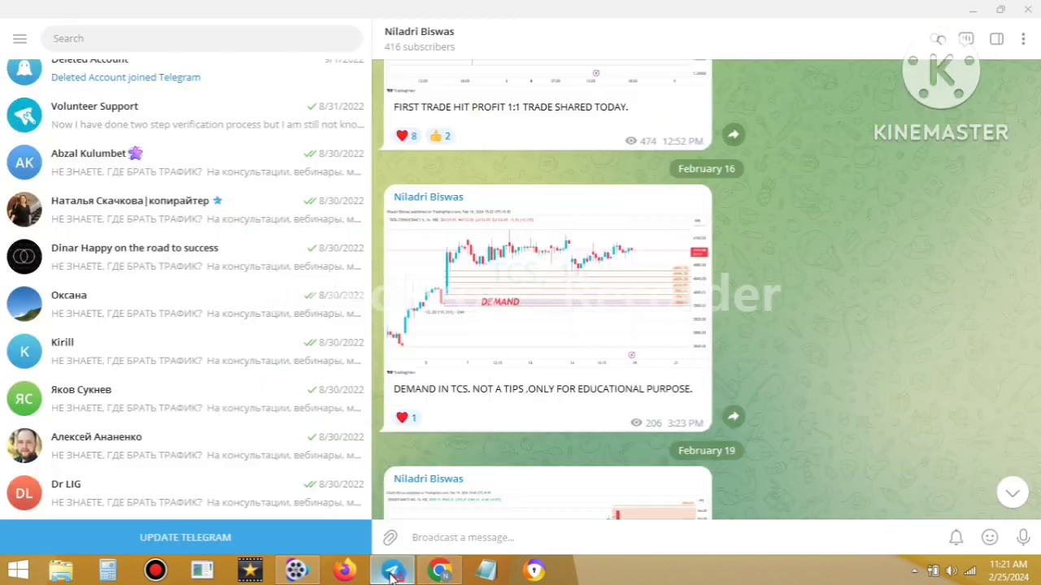
Step: Enlarge the posted TCS demand chart again, close it, and return to the TCS 1h chart
click(516, 323)
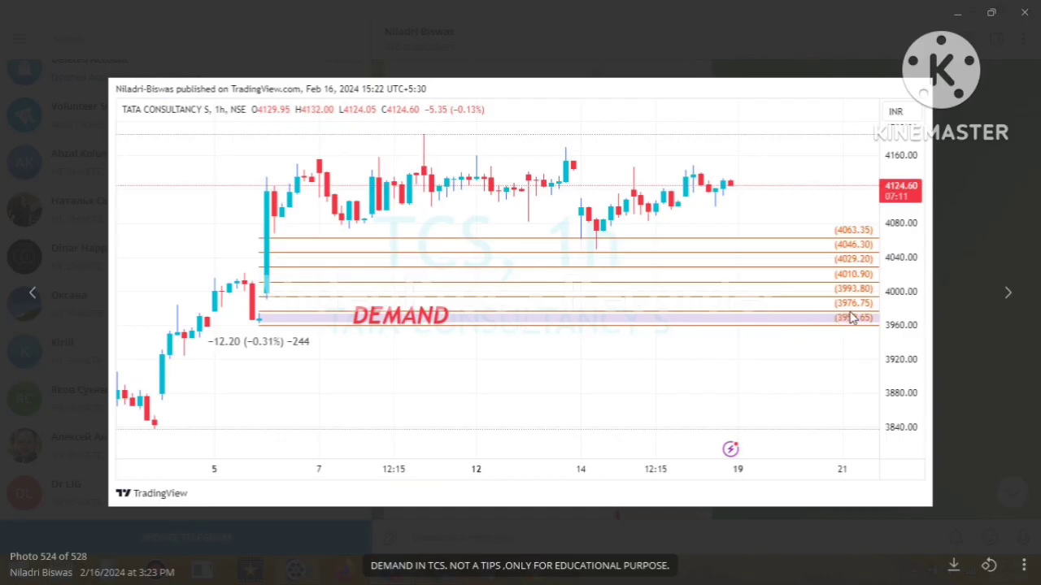
click(956, 31)
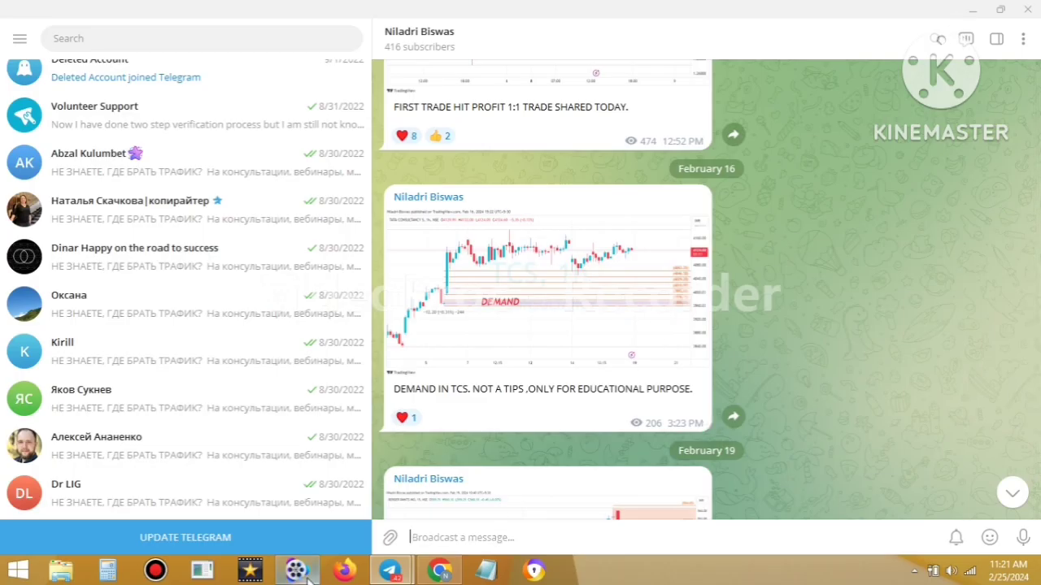
click(439, 571)
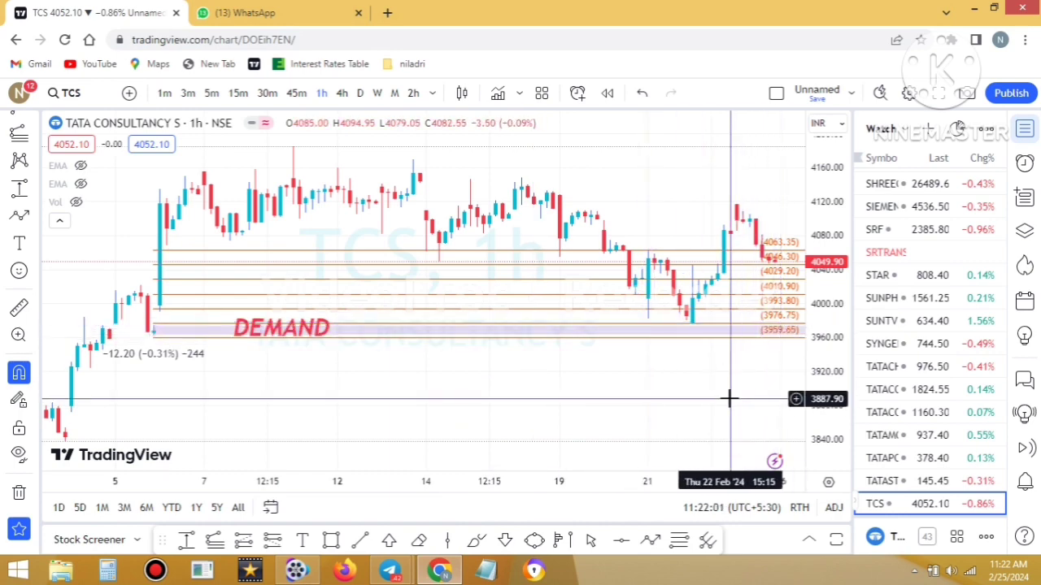
Step: Zoom and pan the TCS 1h chart around the latest candles near 4049.90, above the 3959.65 DEMAND zone
mouse_move(486, 445)
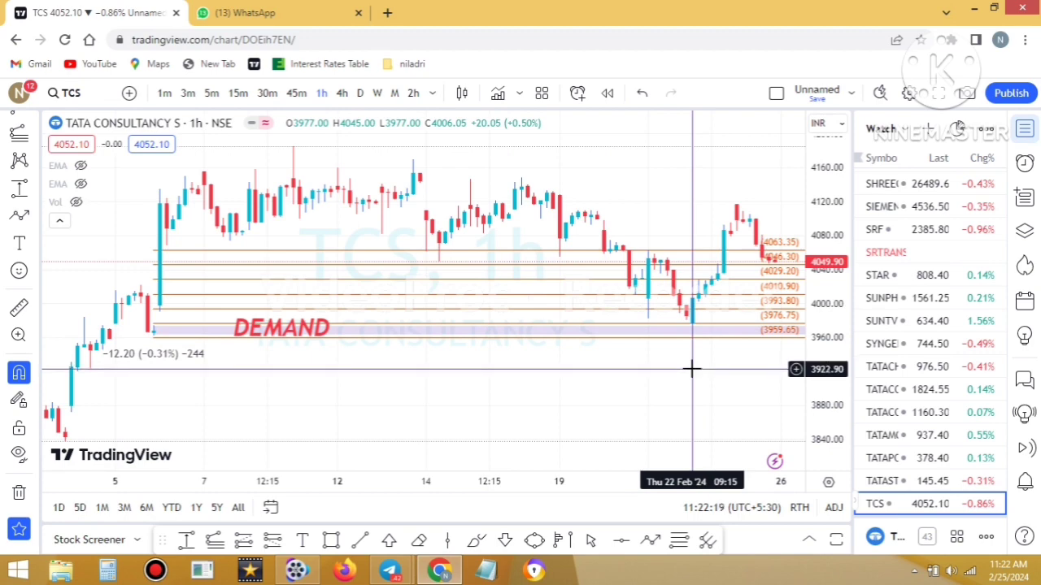
scroll(688, 333, up, 2)
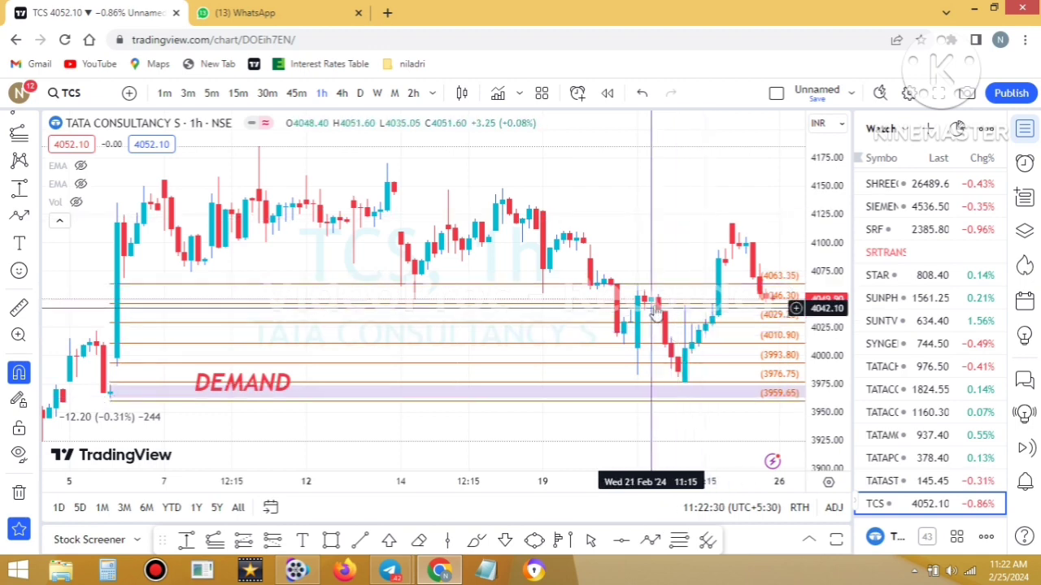
drag(702, 295, 537, 182)
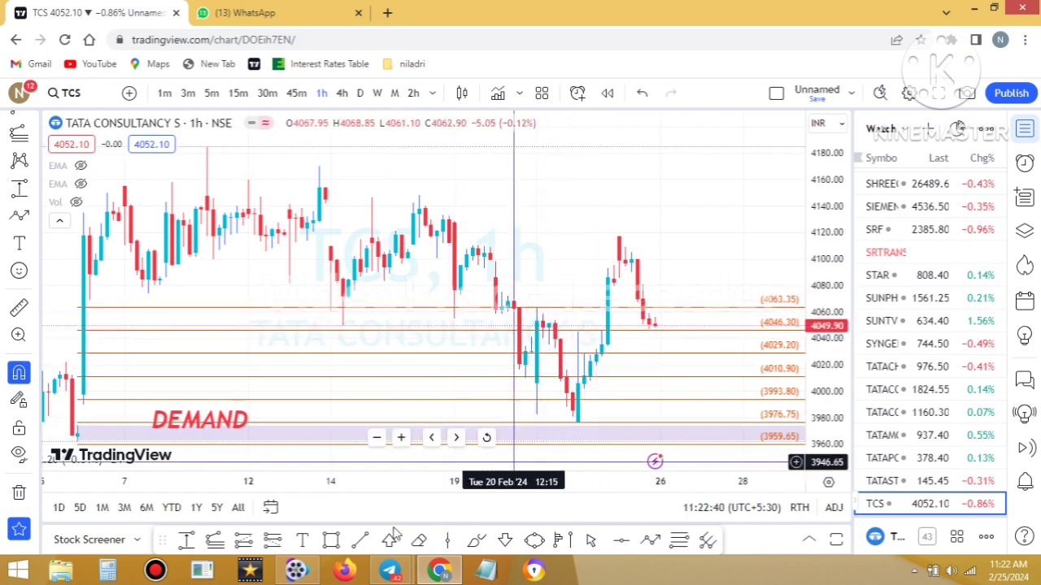
Step: Draw horizontal lines at 4077.30 and 4093.00 above the TCS DEMAND zone
click(621, 540)
click(600, 290)
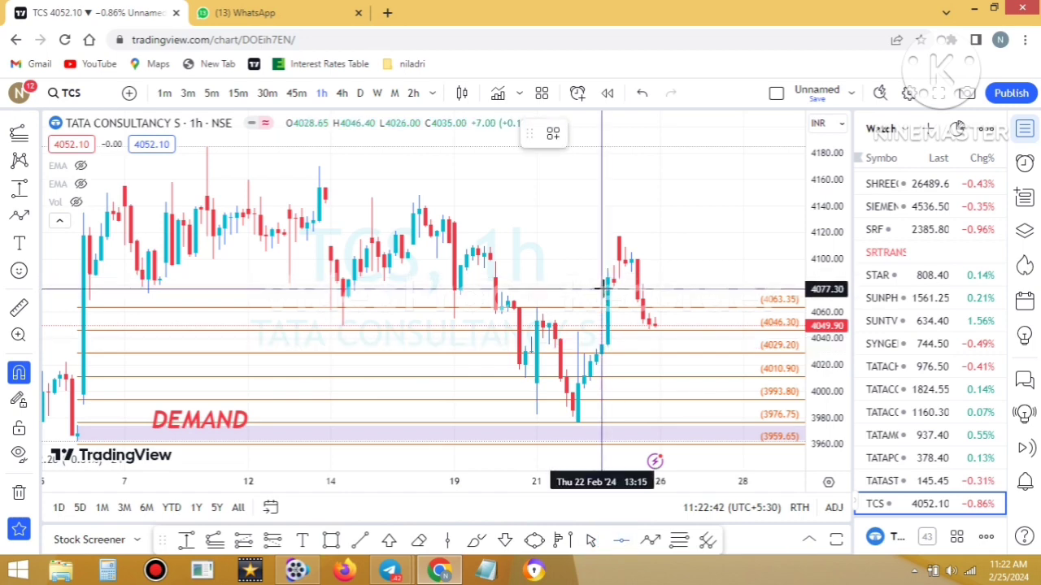
click(620, 540)
click(607, 263)
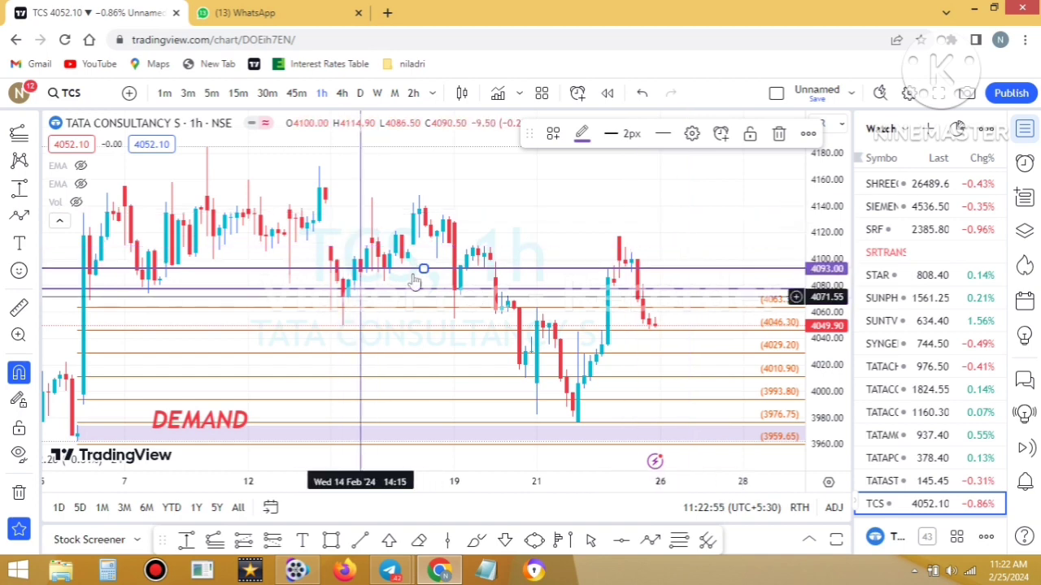
Step: Inspect the 22–23 Feb swings on 5-minute candles, then return to the 1-hour interval
click(216, 92)
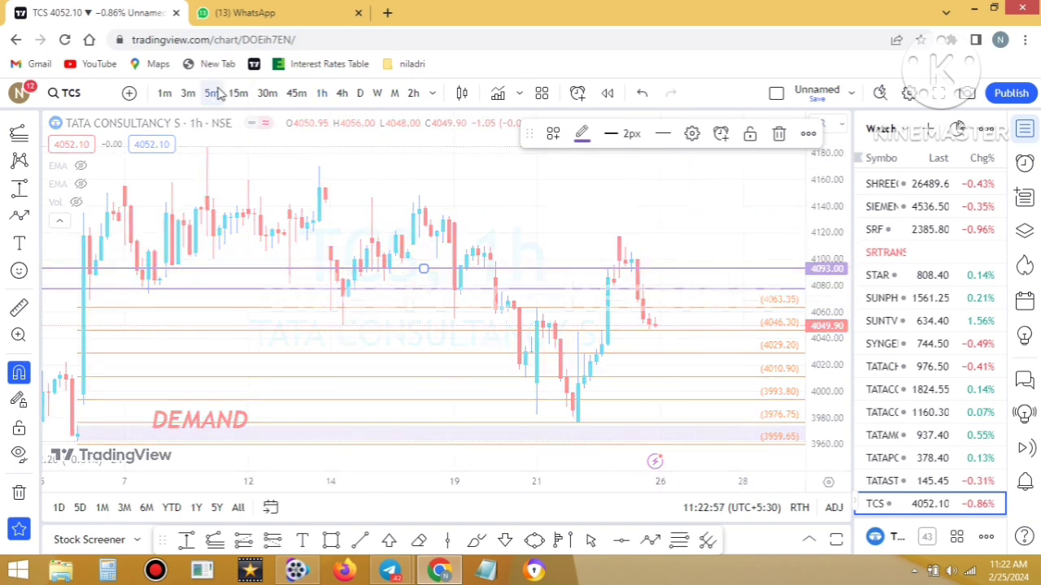
scroll(417, 363, up, 3)
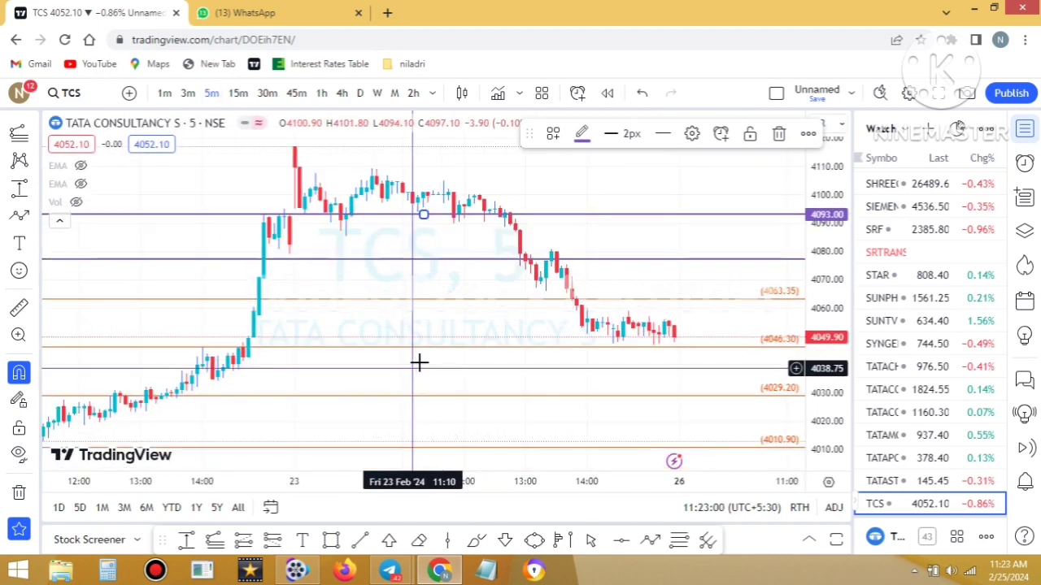
scroll(425, 361, down, 2)
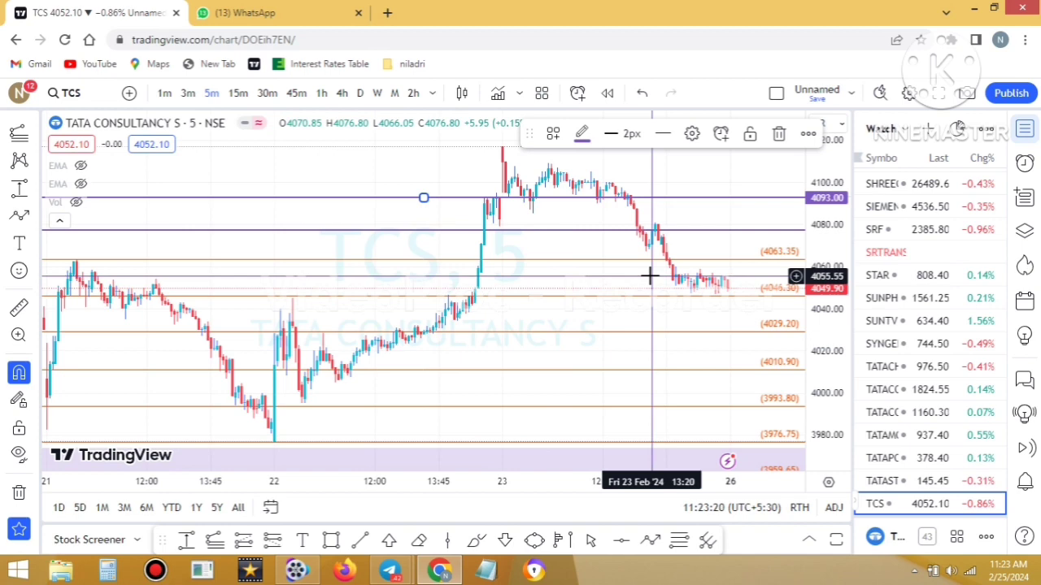
scroll(432, 390, down, 3)
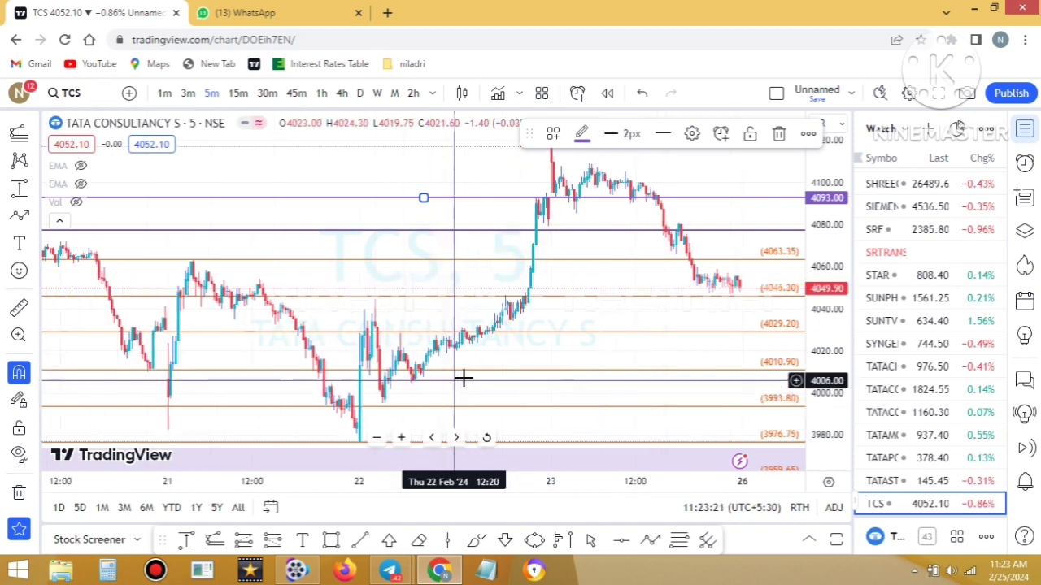
click(321, 94)
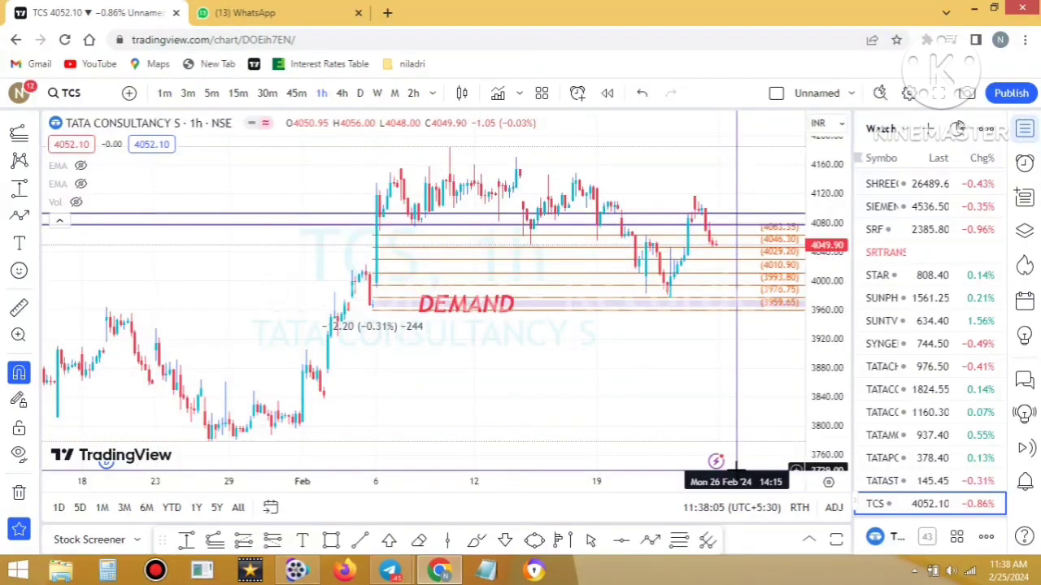